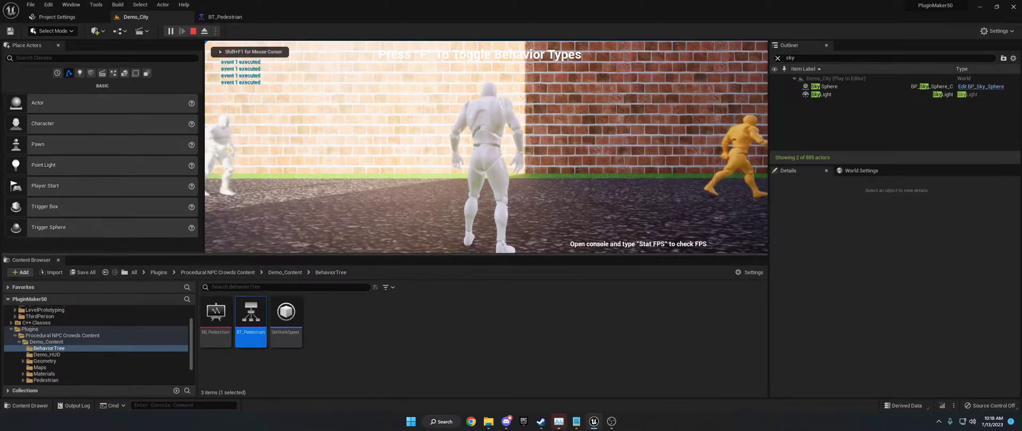
# Walk and run the player character along Demo_City's streets among the pedestrian crowd.
pyautogui.press('w')
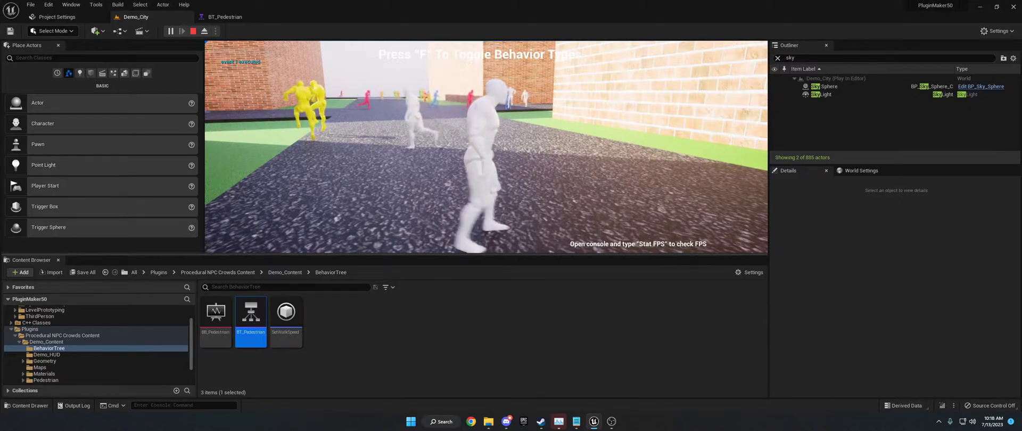
pyautogui.press('f')
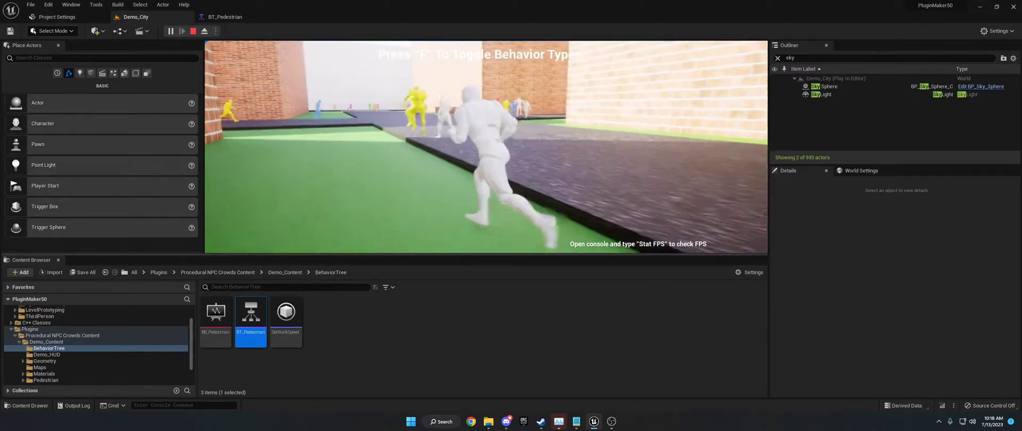
pyautogui.press('f')
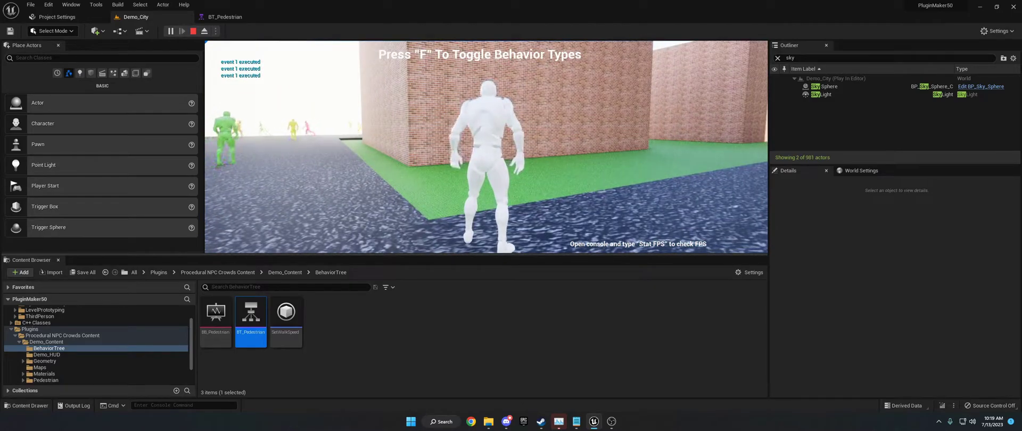
pyautogui.press('w')
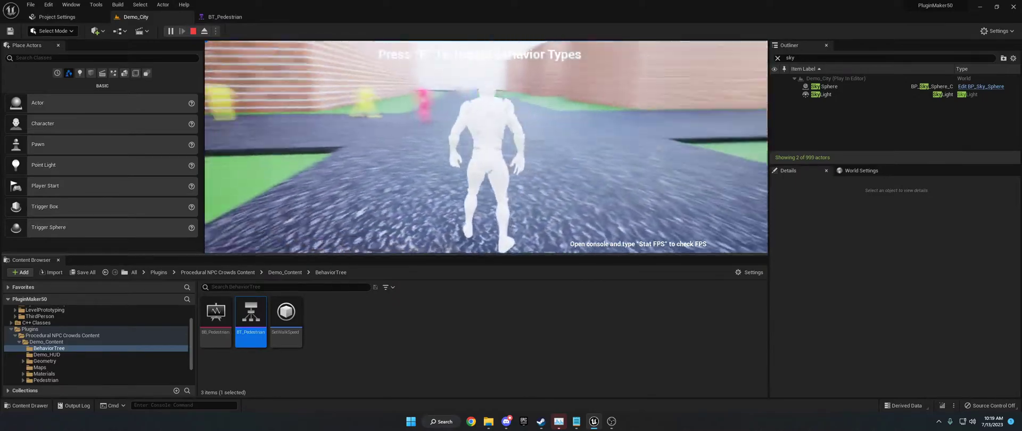
pyautogui.press('f')
pyautogui.press('f')
pyautogui.press('f')
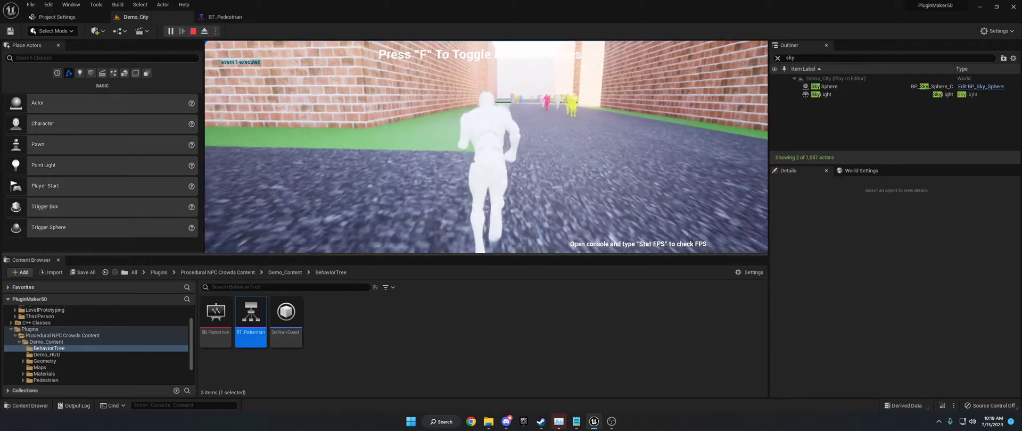
# End the play session and bring up the BT_Pedestrian behavior tree's plugin nodes comment.
pyautogui.press('f')
pyautogui.press('Escape')
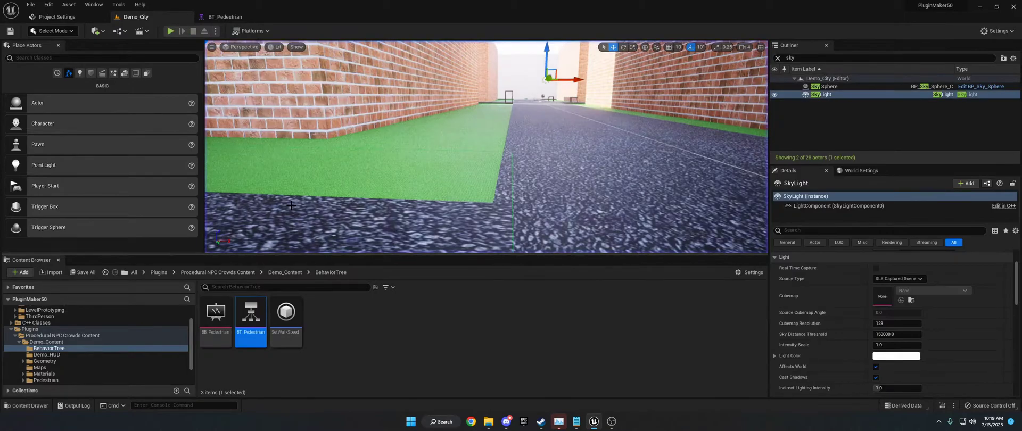
pyautogui.click(229, 18)
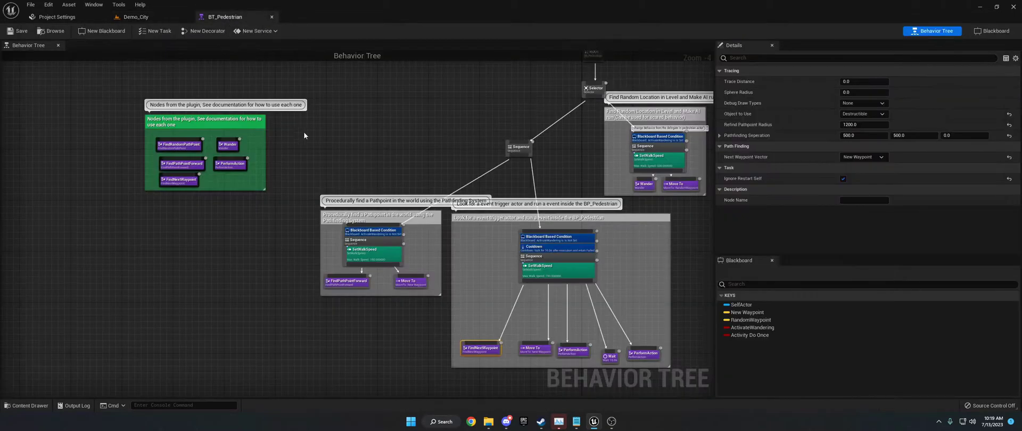
pyautogui.moveTo(336, 153); pyautogui.dragTo(442, 135, button='right')
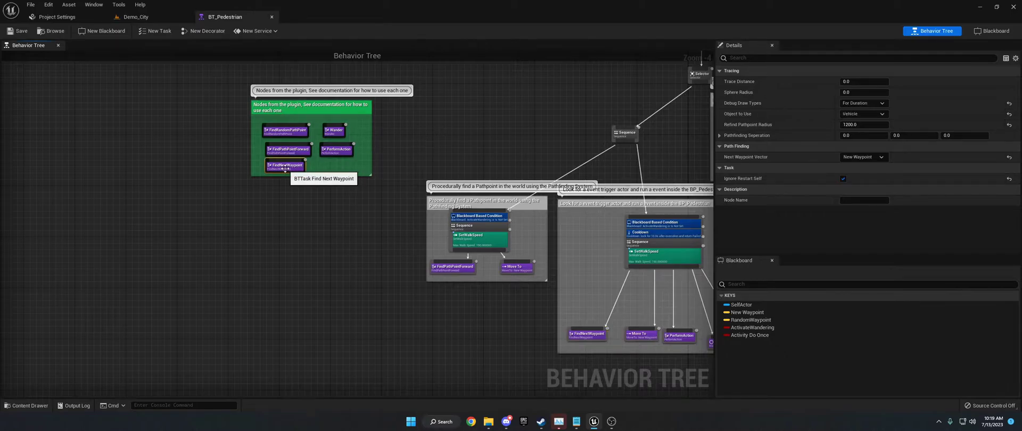
# Pull FindNextWaypoint and Wander out of the green comment box and select FindNextWaypoint.
pyautogui.moveTo(284, 165); pyautogui.dragTo(265, 254)
pyautogui.moveTo(333, 131); pyautogui.dragTo(331, 252)
pyautogui.moveTo(408, 241)
pyautogui.mouseDown(button='right')
pyautogui.moveTo(347, 225)
pyautogui.moveTo(274, 179)
pyautogui.moveTo(342, 228)
pyautogui.moveTo(401, 233)
pyautogui.mouseUp(button='right')
pyautogui.scroll(4, 363, 234)
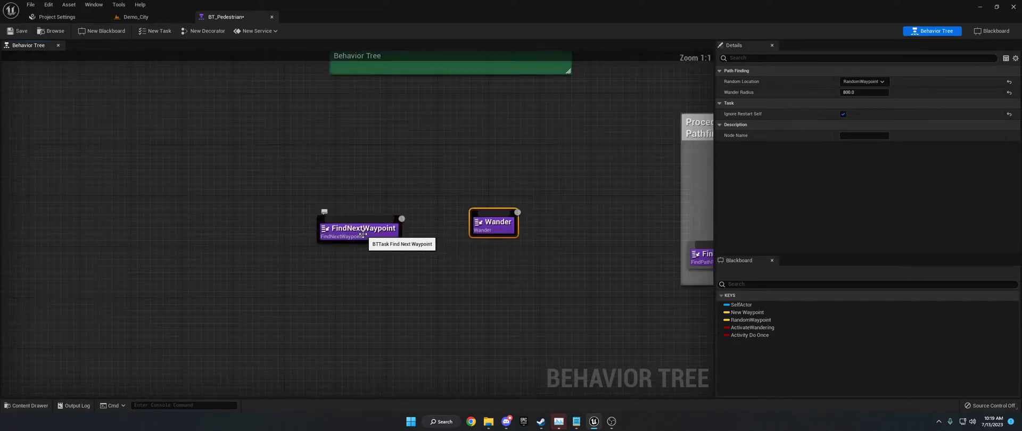
pyautogui.click(363, 234)
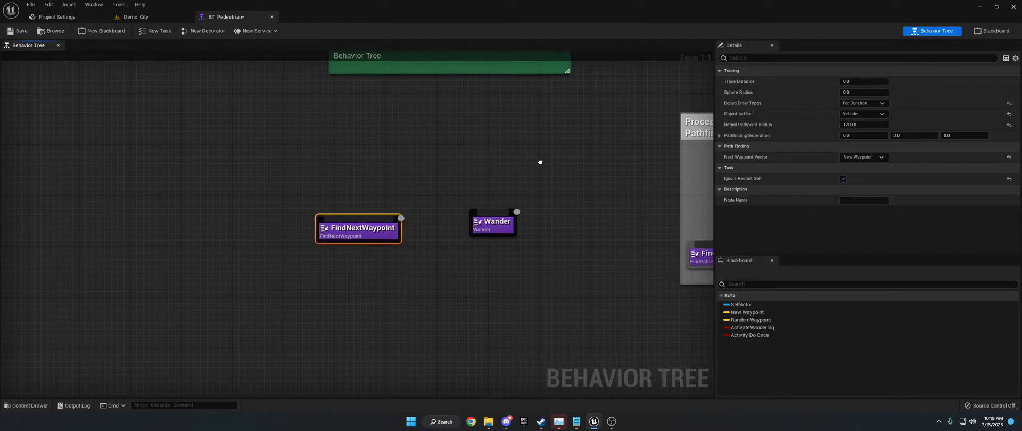
pyautogui.moveTo(538, 160); pyautogui.dragTo(160, 129, button='right')
pyautogui.click(348, 226)
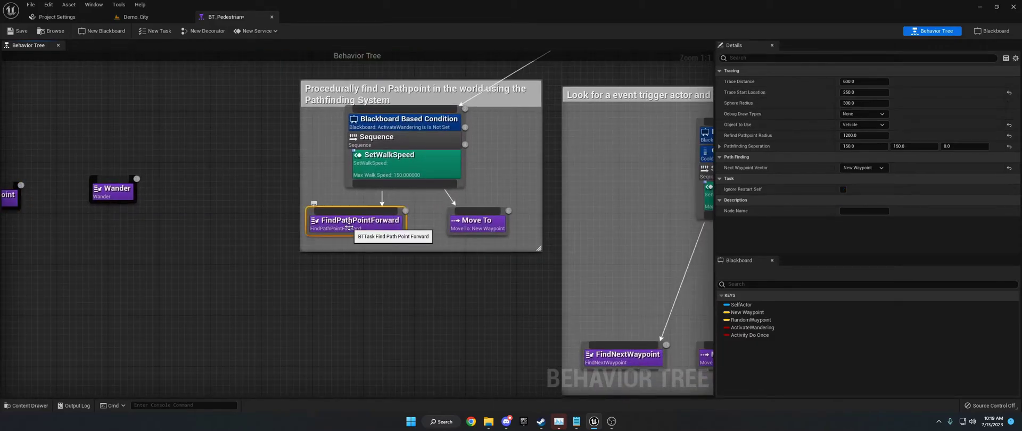
pyautogui.click(860, 92)
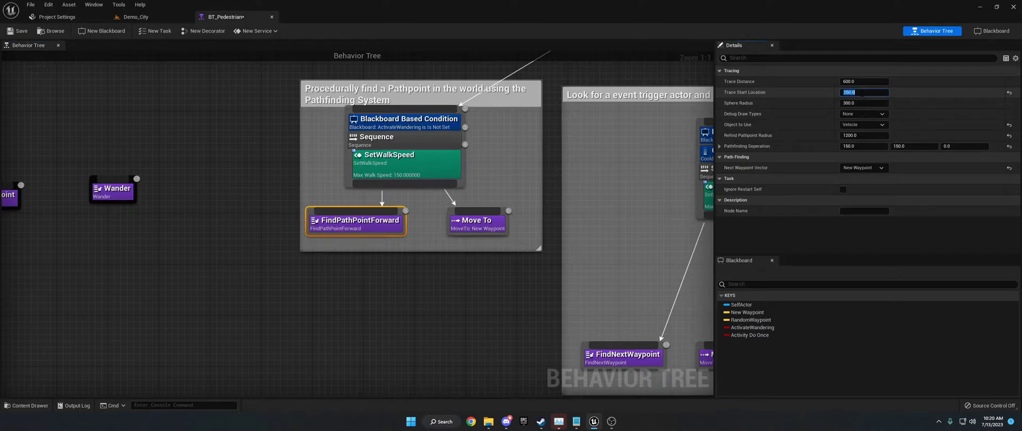
pyautogui.press('Return')
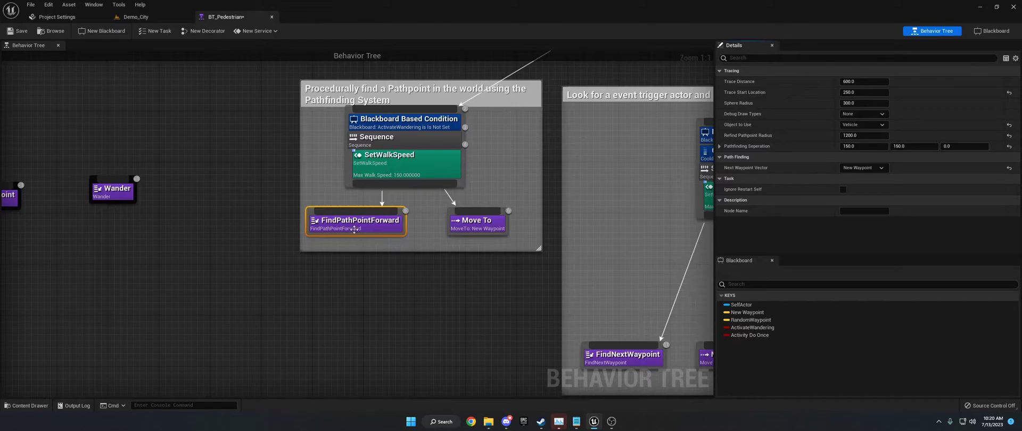
pyautogui.scroll(-4, 372, 213)
pyautogui.moveTo(202, 210); pyautogui.dragTo(301, 232, button='right')
pyautogui.click(281, 228)
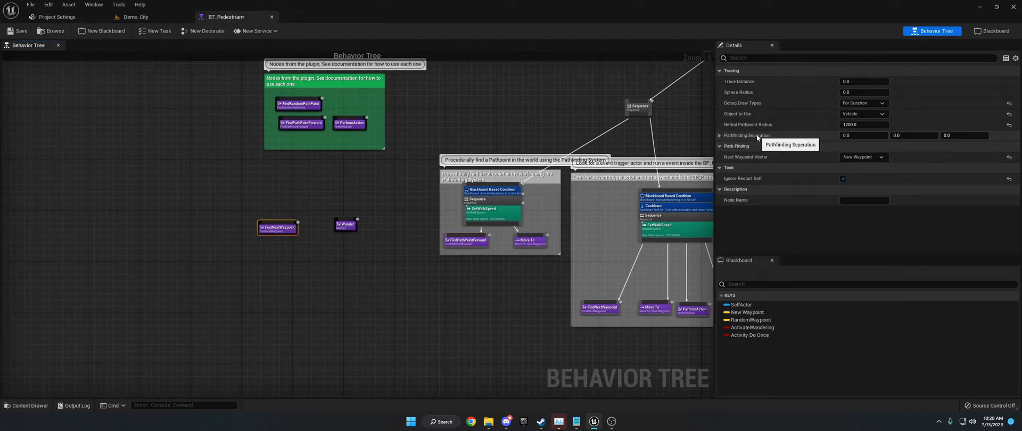
pyautogui.click(467, 241)
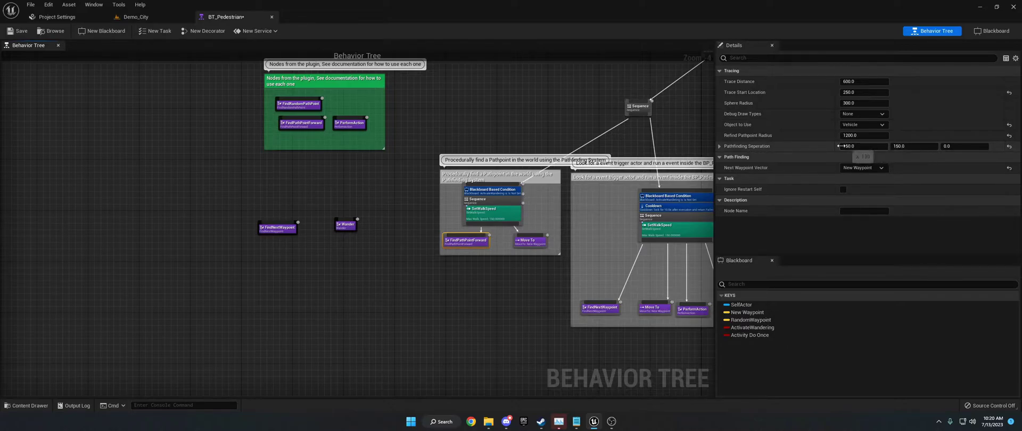
pyautogui.click(721, 147)
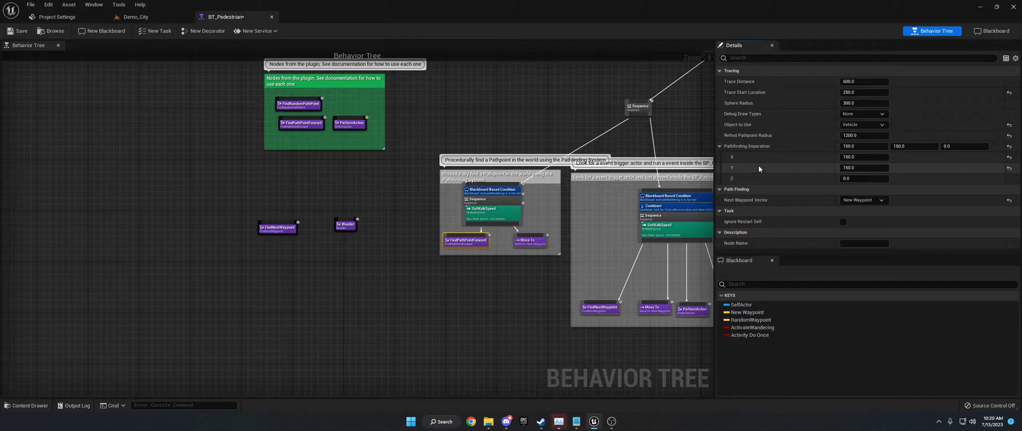
pyautogui.click(849, 146)
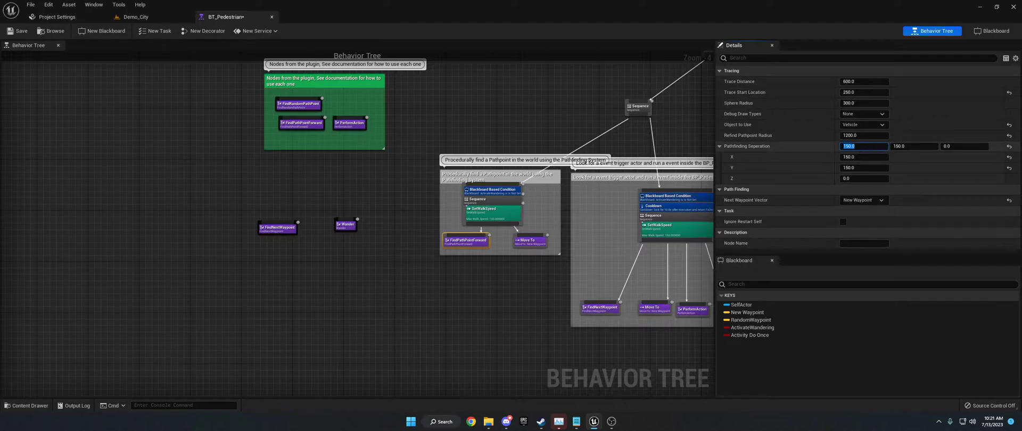
pyautogui.click(807, 148)
pyautogui.click(719, 145)
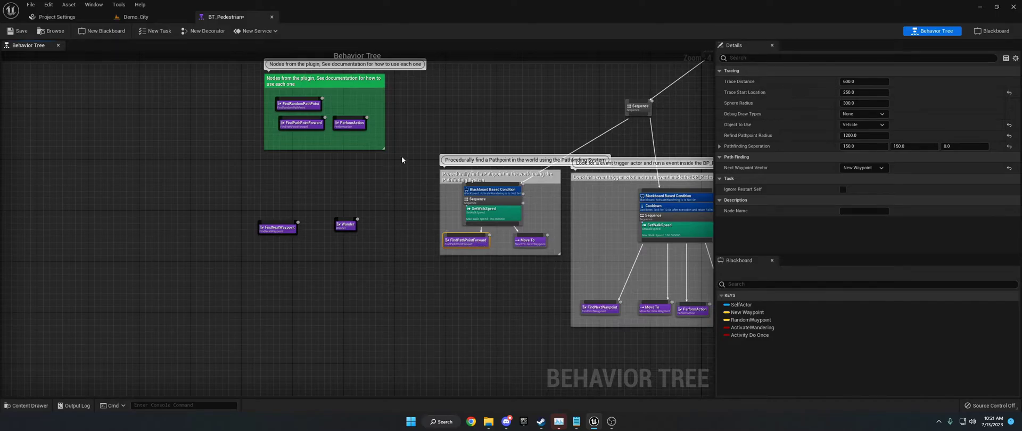
pyautogui.moveTo(401, 156); pyautogui.dragTo(488, 225, button='right')
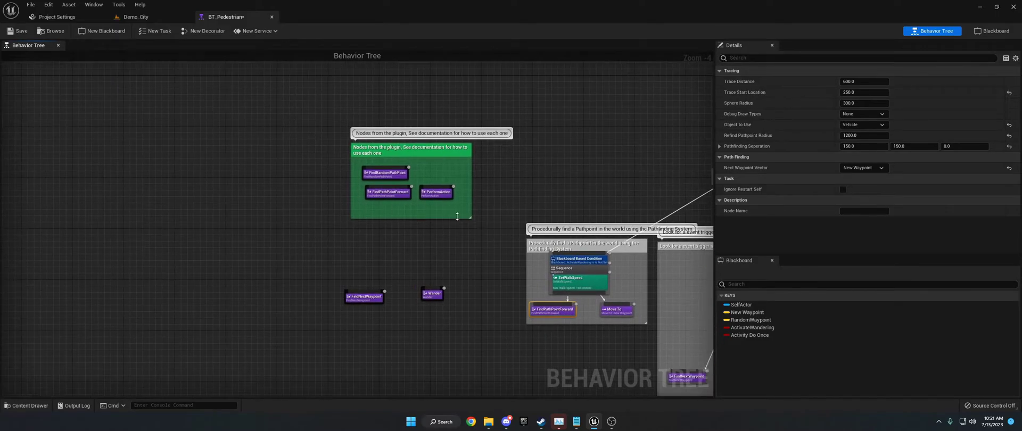
pyautogui.click(397, 175)
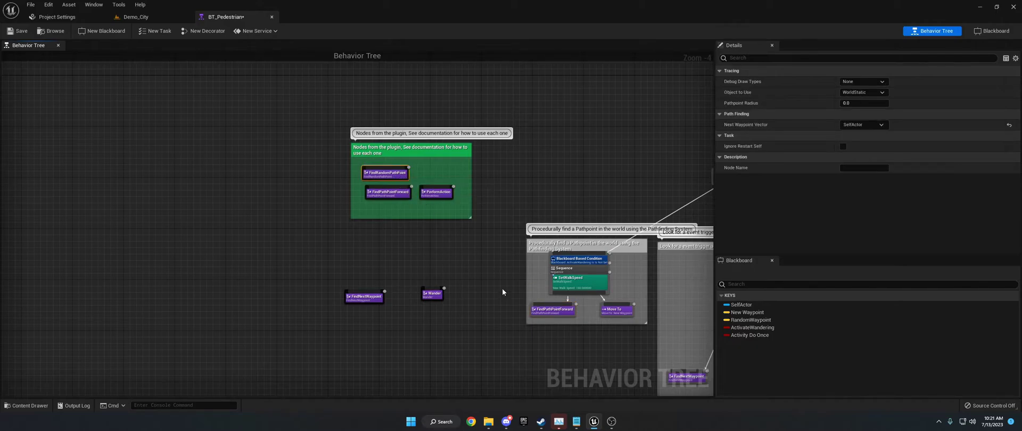
pyautogui.moveTo(502, 288); pyautogui.dragTo(456, 257, button='right')
pyautogui.click(496, 256)
pyautogui.moveTo(659, 139); pyautogui.dragTo(760, 193, button='right')
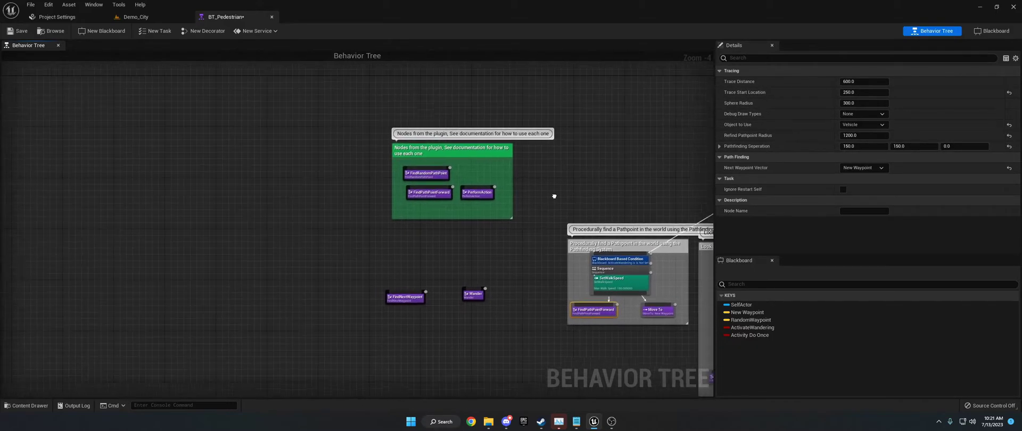
pyautogui.click(432, 175)
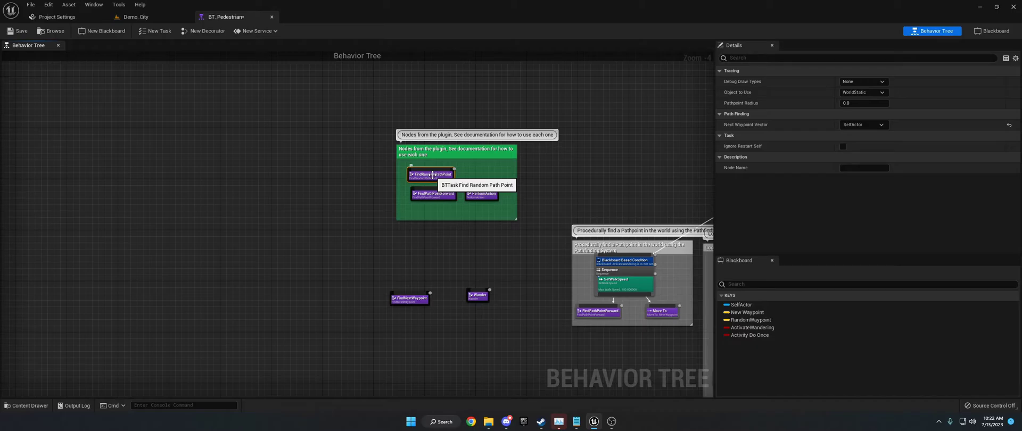
pyautogui.click(864, 103)
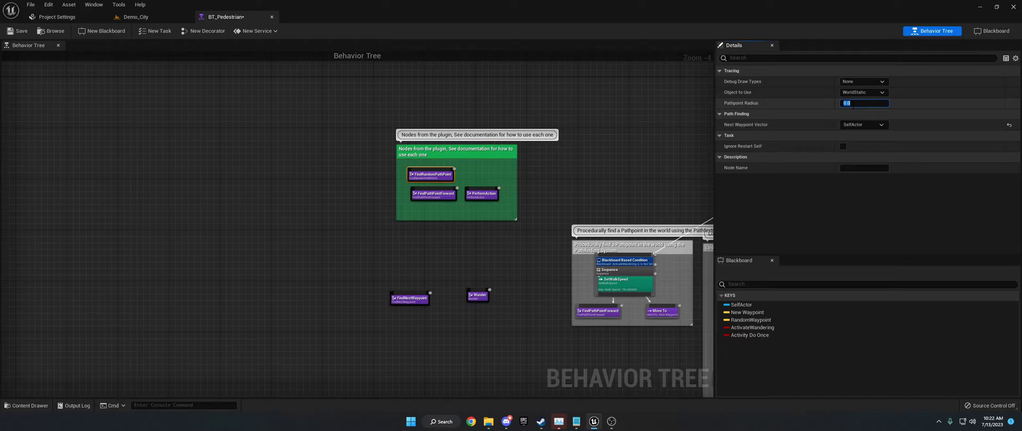
pyautogui.write('82')
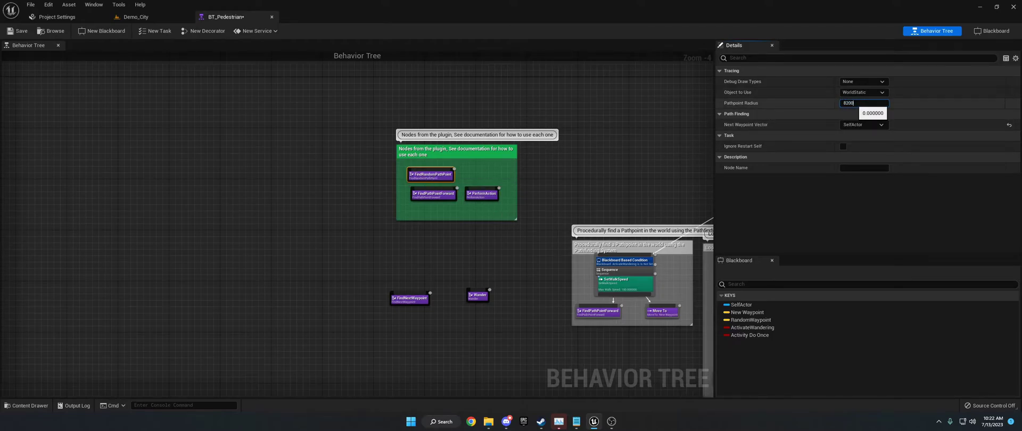
pyautogui.press('BackSpace')
pyautogui.press('BackSpace')
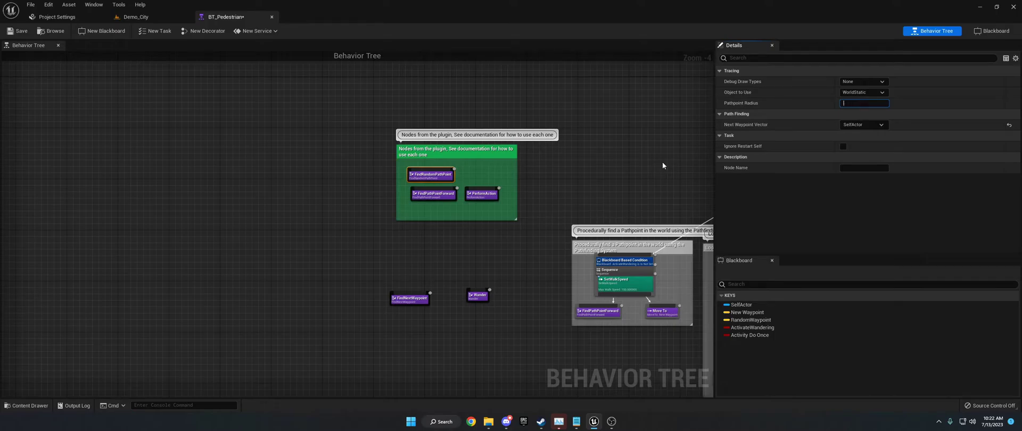
# Inspect the Wait task and the middle PerformAction task in the event trigger branch.
pyautogui.moveTo(586, 198); pyautogui.dragTo(276, 105, button='right')
pyautogui.moveTo(427, 233); pyautogui.dragTo(372, 189, button='right')
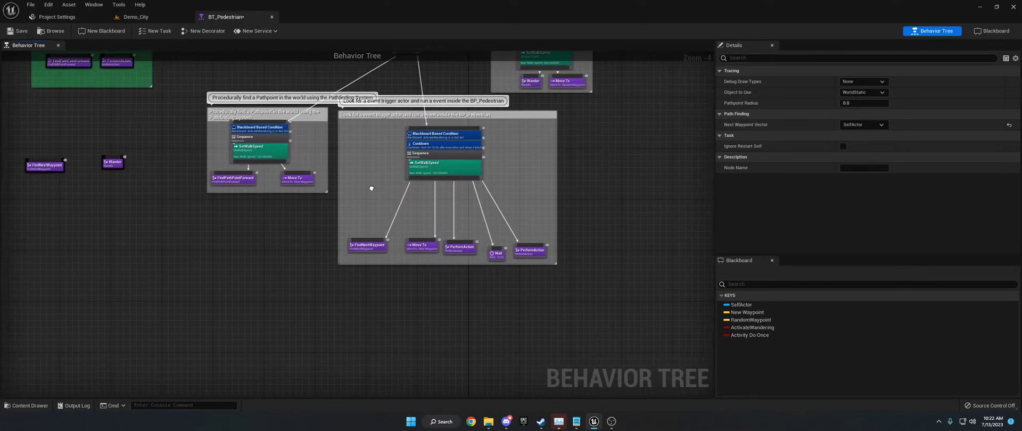
pyautogui.click(496, 256)
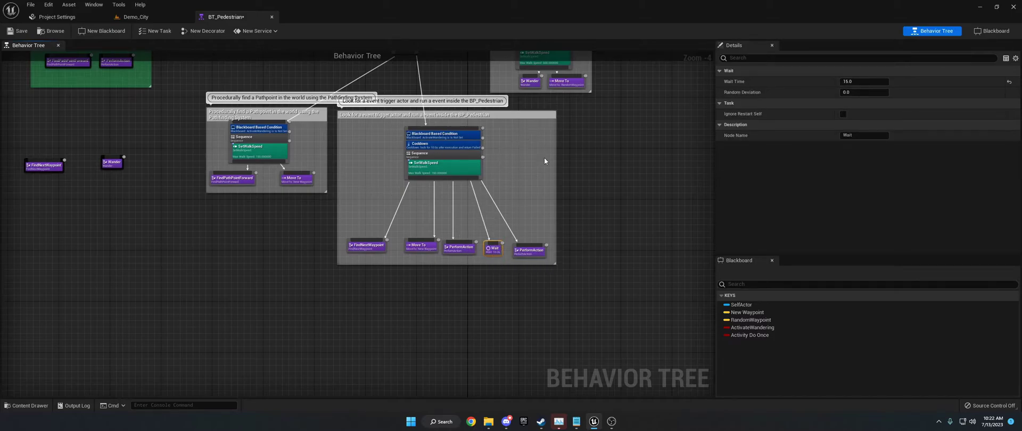
pyautogui.click(459, 248)
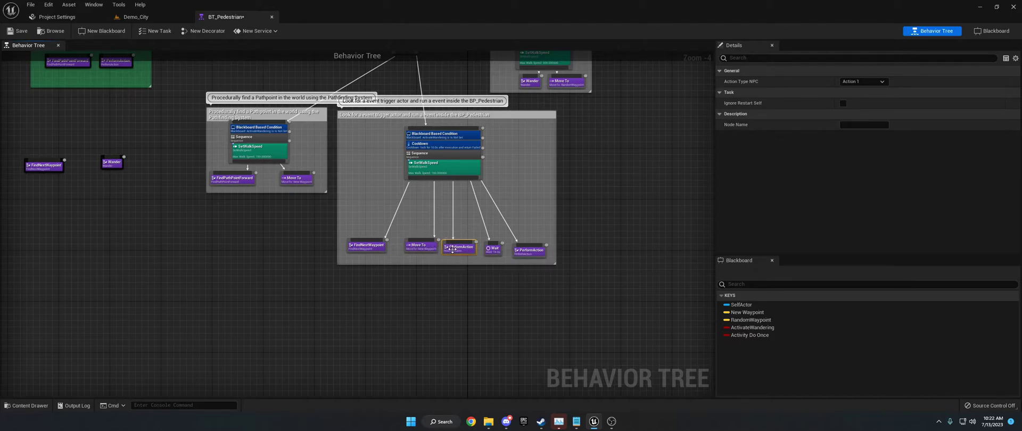
# Review the NPC action types, keeping Action 1, check the right PerformAction, then return to Demo_City.
pyautogui.click(862, 81)
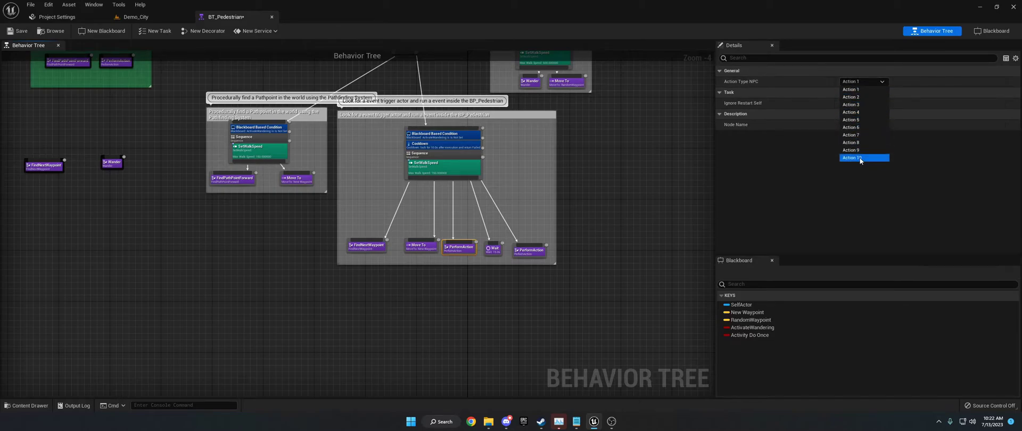
pyautogui.click(862, 82)
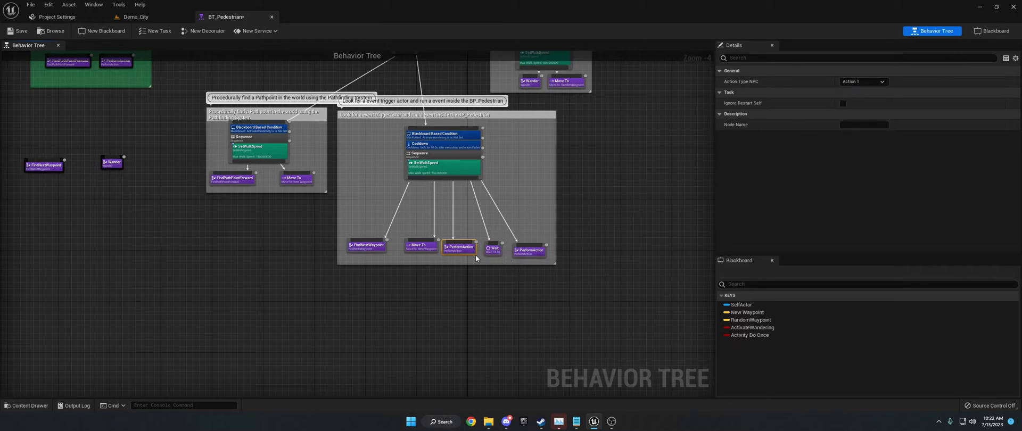
pyautogui.click(529, 251)
pyautogui.click(133, 17)
# Open BP_Pedestrian from the Pedestrian Blueprints folder in the Content Browser.
pyautogui.scroll(-2, 48, 367)
pyautogui.click(46, 354)
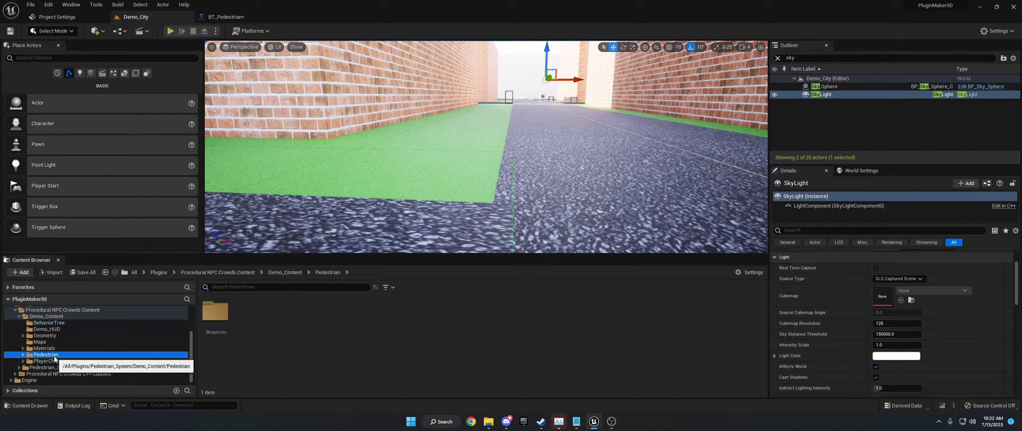
pyautogui.doubleClick(215, 317)
pyautogui.click(253, 322)
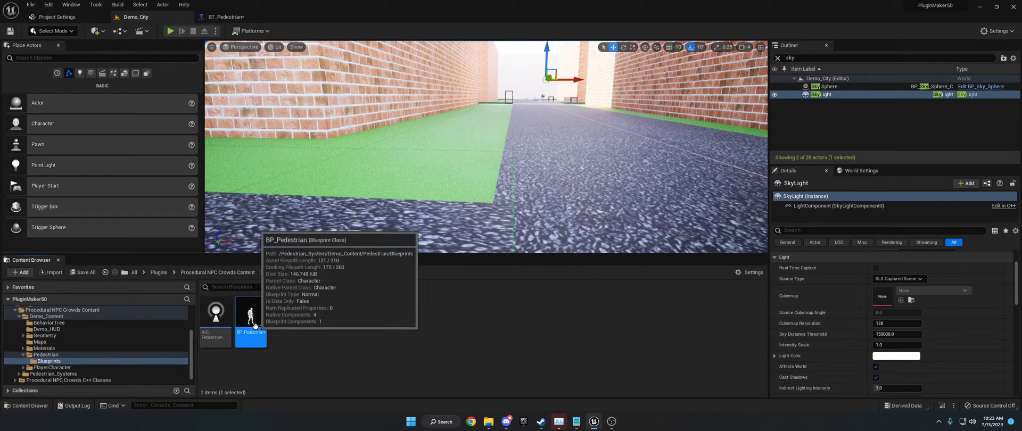
pyautogui.doubleClick(253, 322)
# Locate the Event NPCAction 1 node by searching 'event npc' in the graph.
pyautogui.scroll(2, 321, 176)
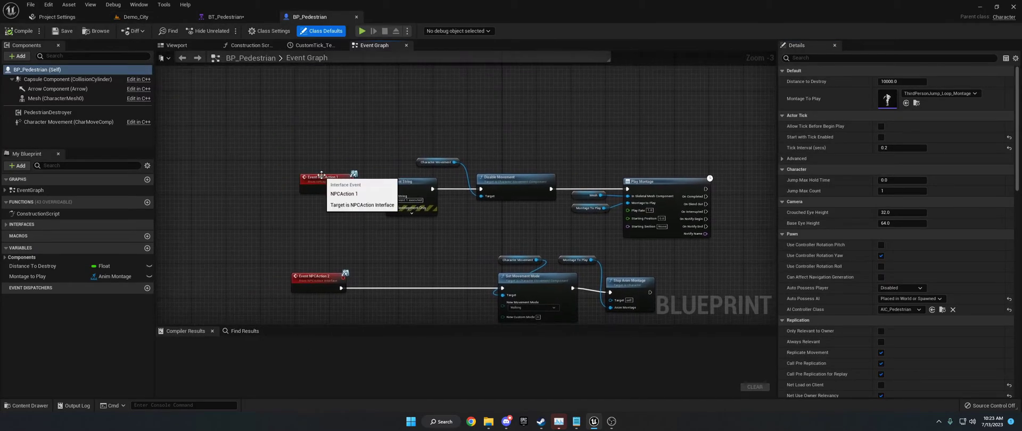
pyautogui.moveTo(324, 230); pyautogui.dragTo(311, 57, button='right')
pyautogui.rightClick(324, 230)
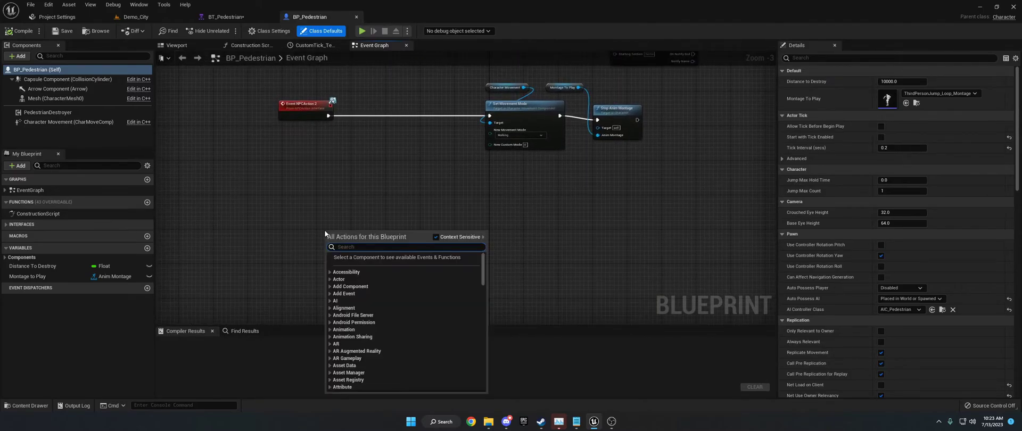
pyautogui.write('event npc')
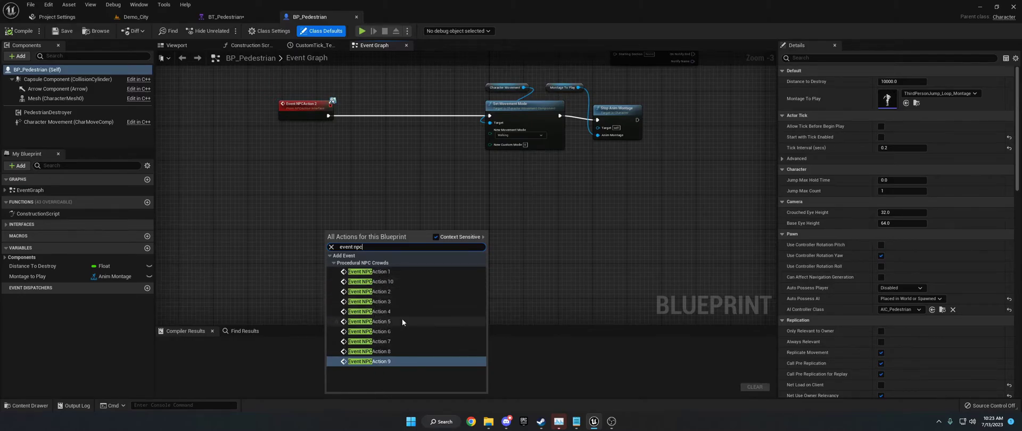
pyautogui.click(394, 271)
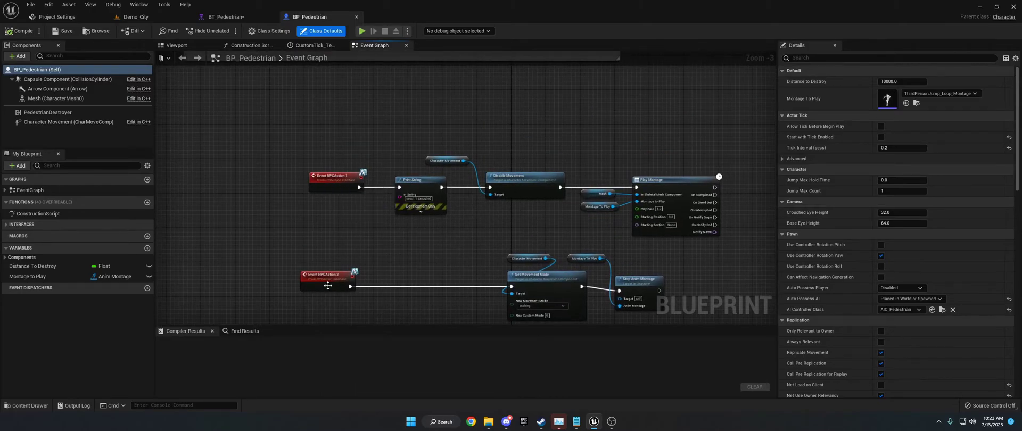
# Delete Print String and wire Event NPCAction 1 directly into Disable Movement.
pyautogui.moveTo(417, 248); pyautogui.dragTo(321, 236, button='right')
pyautogui.click(329, 180)
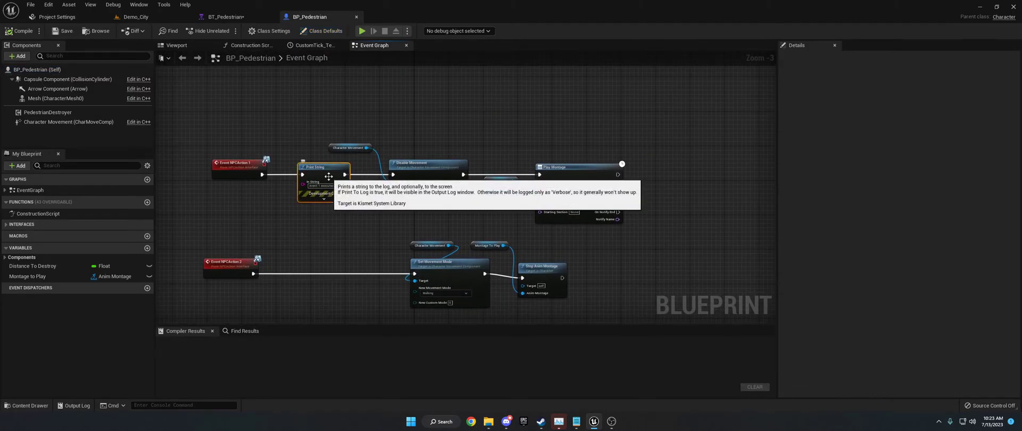
pyautogui.press('Delete')
pyautogui.moveTo(265, 175); pyautogui.dragTo(392, 175)
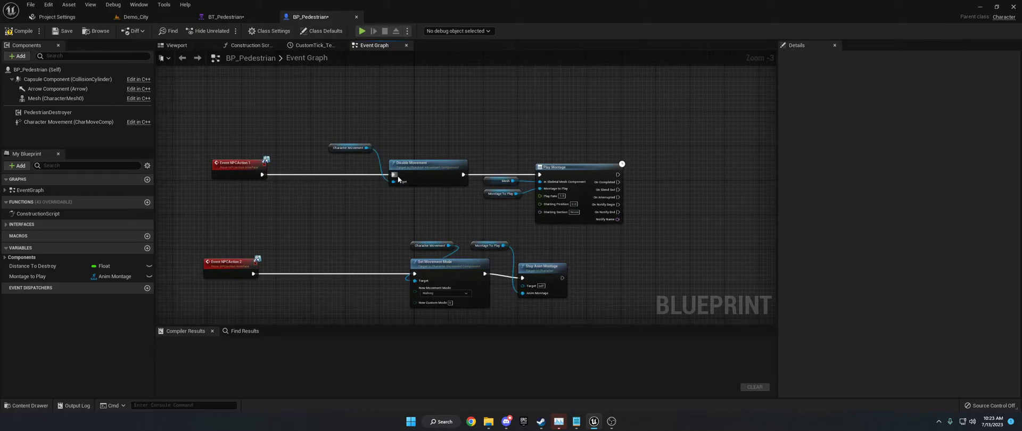
pyautogui.moveTo(442, 206); pyautogui.dragTo(317, 197, button='right')
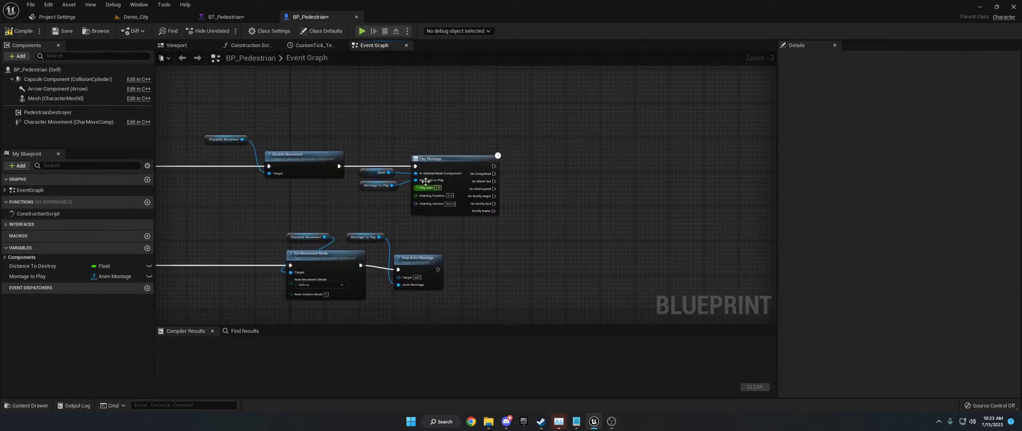
pyautogui.click(377, 186)
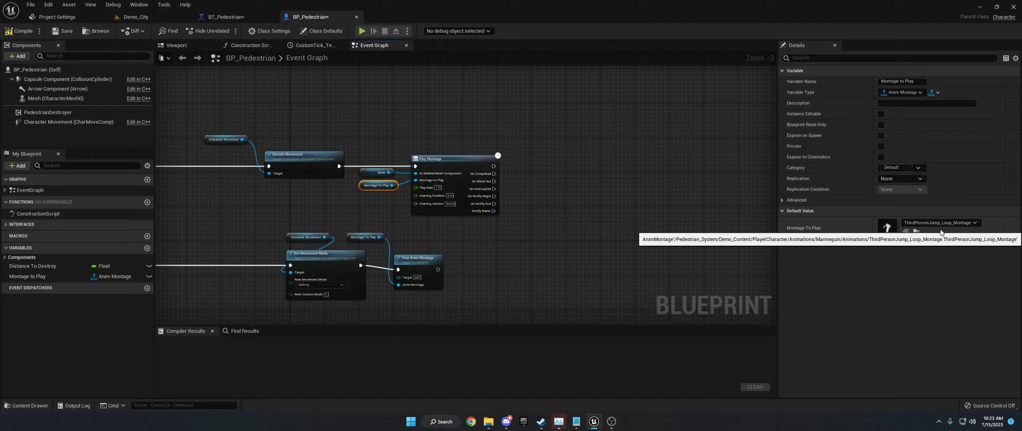
# Add a Play Sound 2D node via the 'play sound' search, then delete it again.
pyautogui.rightClick(531, 175)
pyautogui.write('play sound')
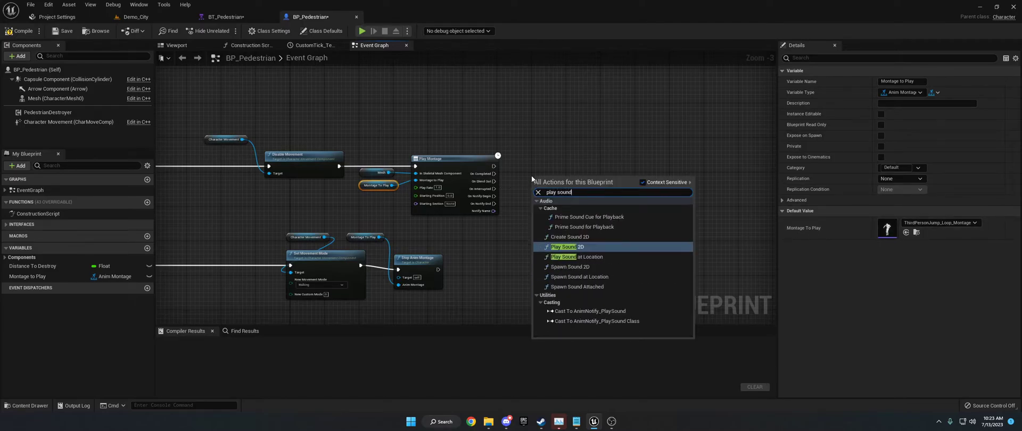
pyautogui.press('Return')
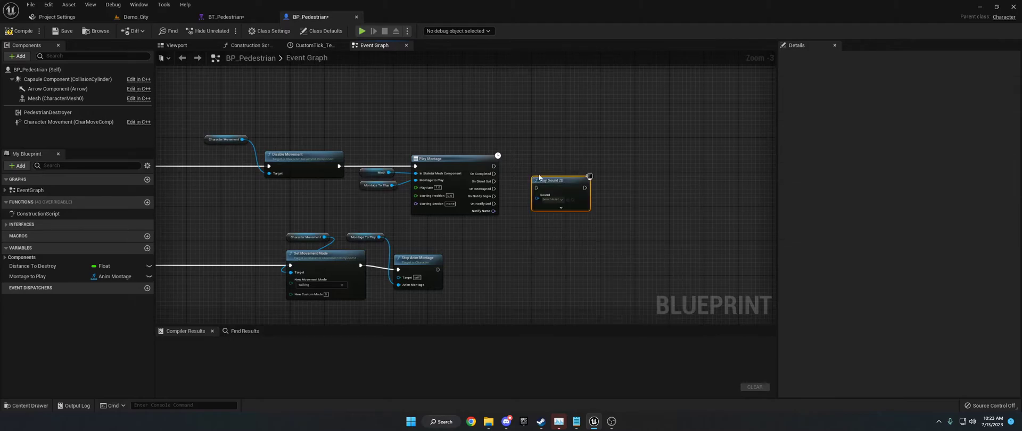
pyautogui.press('Delete')
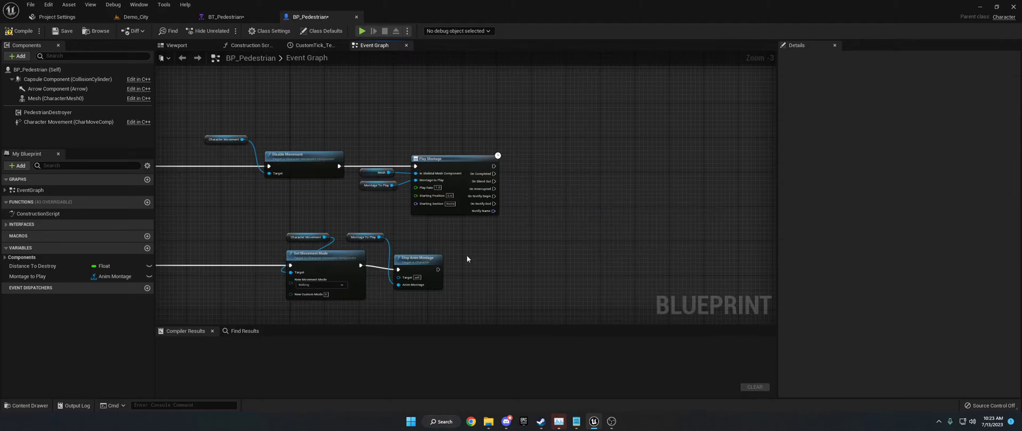
# Rearrange the view so both NPC action event chains and the Montage To Play getter are visible.
pyautogui.moveTo(420, 252); pyautogui.dragTo(538, 205, button='right')
pyautogui.moveTo(471, 192); pyautogui.dragTo(521, 201)
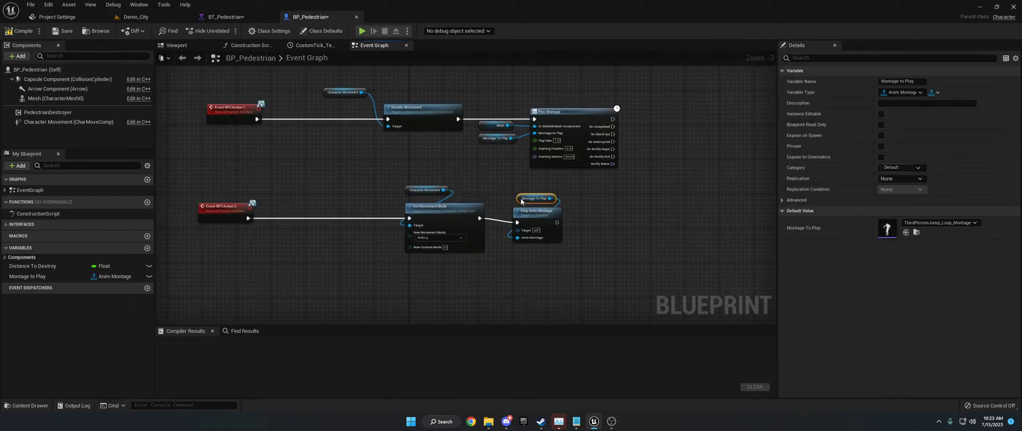
pyautogui.click(412, 190)
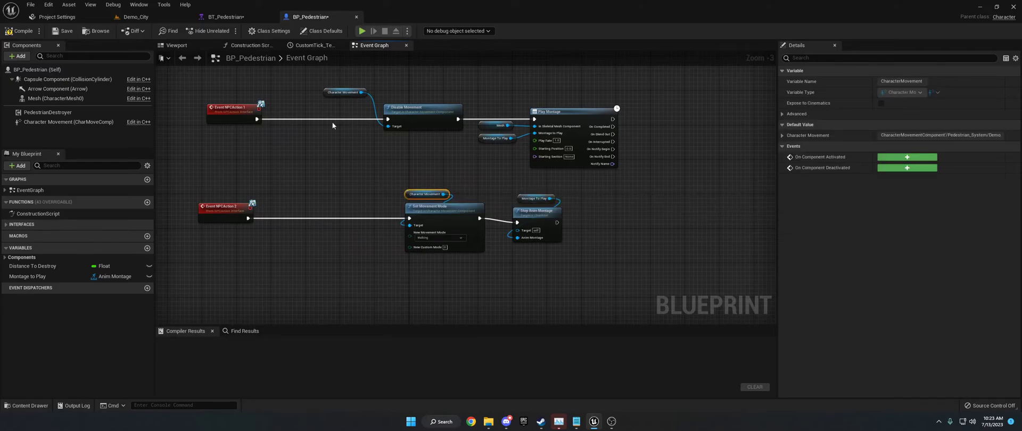
pyautogui.click(240, 17)
pyautogui.click(311, 17)
pyautogui.moveTo(350, 156); pyautogui.dragTo(486, 223, button='right')
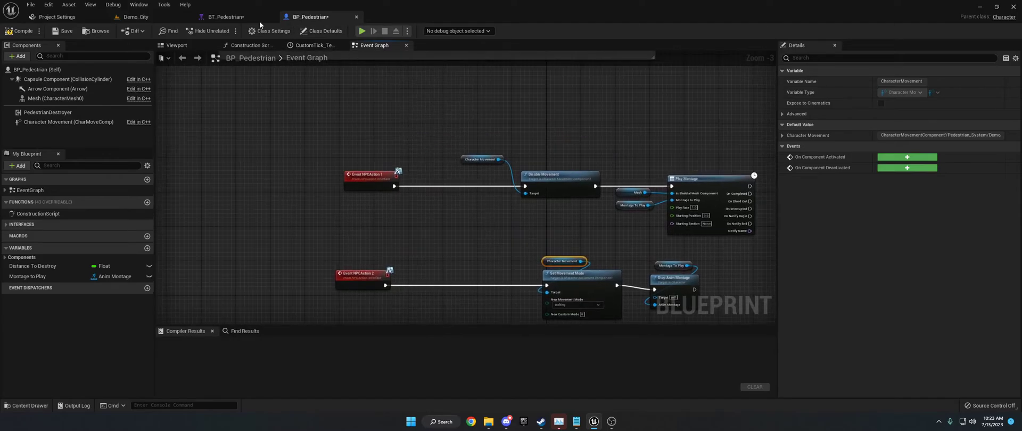
# Back in BT_Pedestrian, check the NPC action types and inspect the Wander task settings.
pyautogui.click(226, 17)
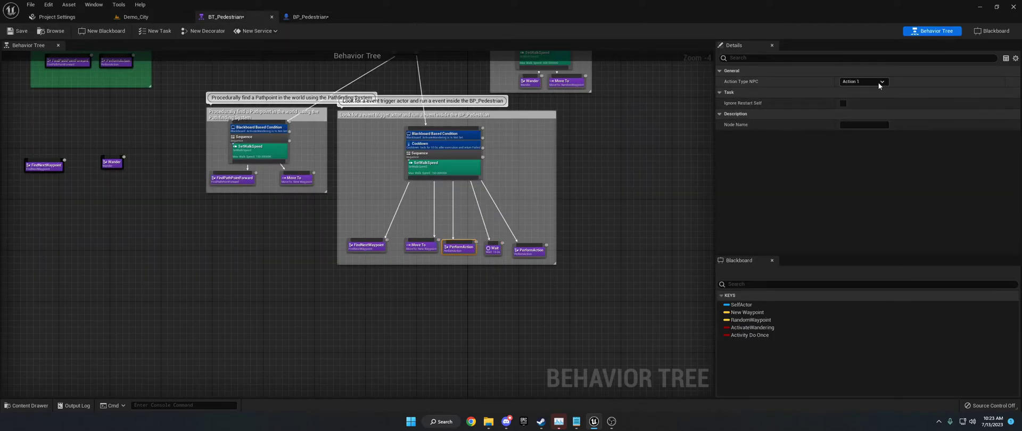
pyautogui.click(859, 81)
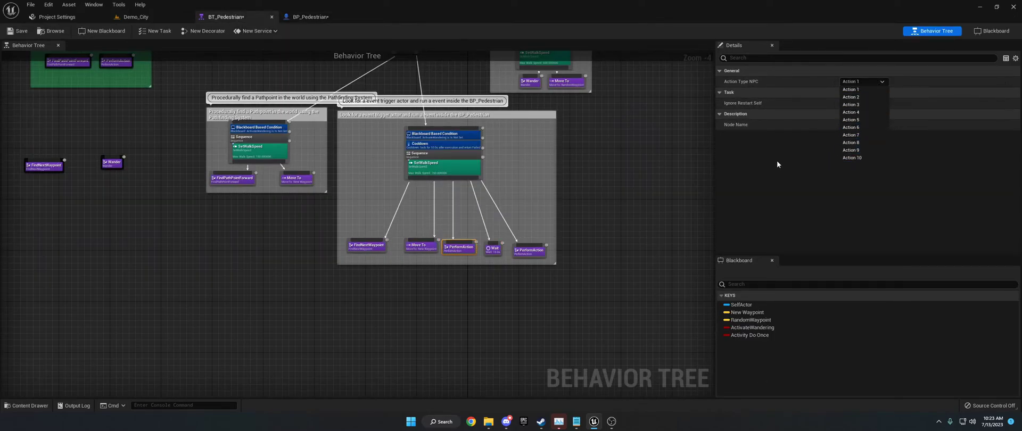
pyautogui.click(663, 147)
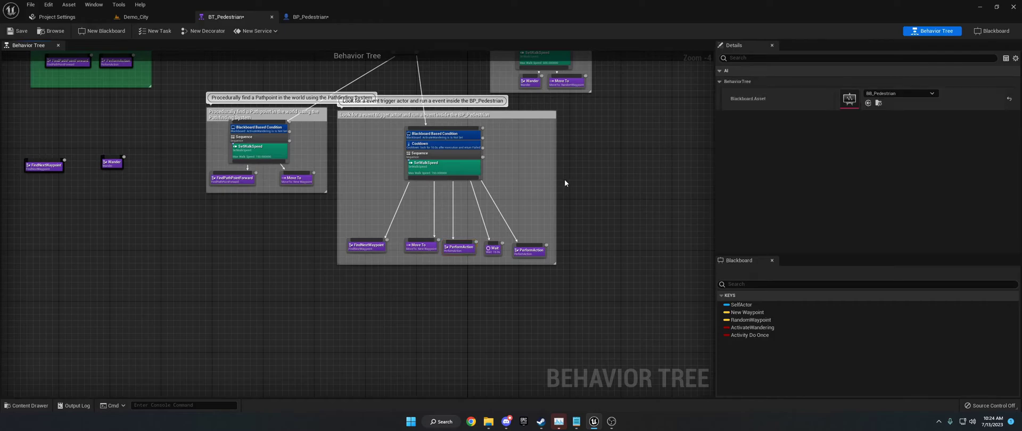
pyautogui.moveTo(534, 130); pyautogui.dragTo(490, 261, button='right')
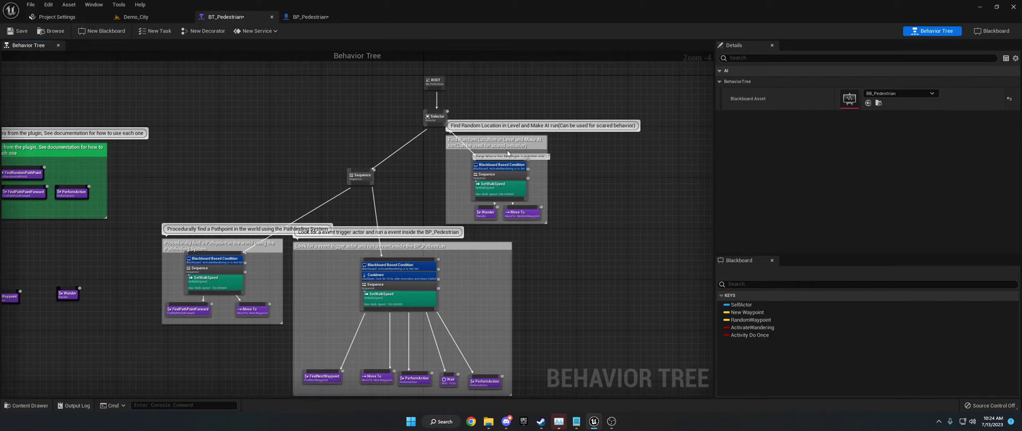
pyautogui.click(486, 213)
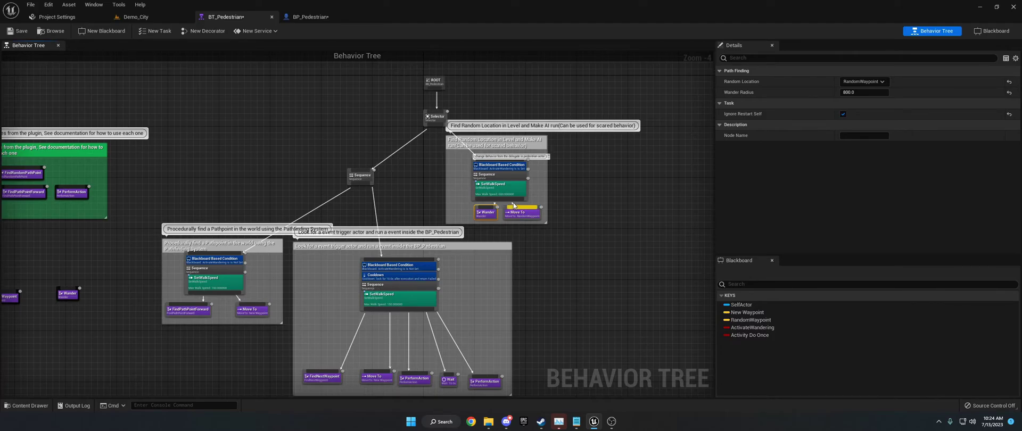
# Inspect FindPathPointForward (trace distance 600, pathpoint radius 1200) and the loose FindNextWaypoint task.
pyautogui.moveTo(514, 204); pyautogui.dragTo(392, 219, button='right')
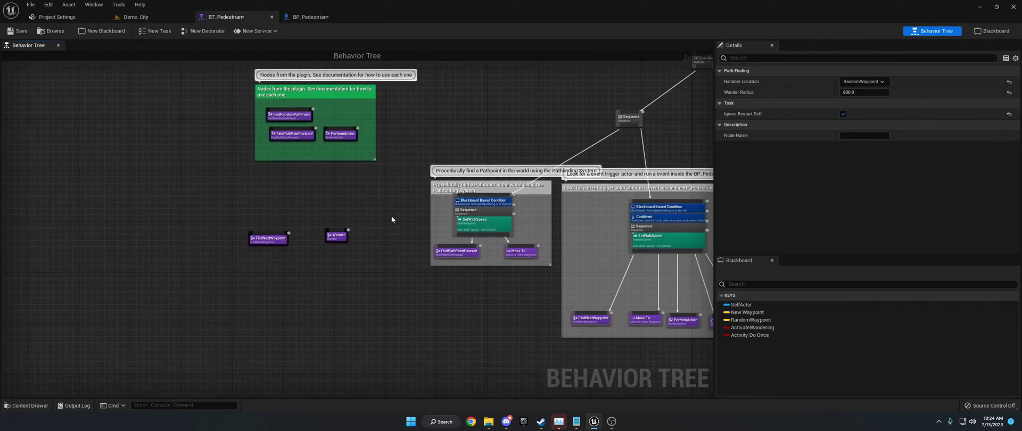
pyautogui.moveTo(694, 323); pyautogui.dragTo(554, 269, button='right')
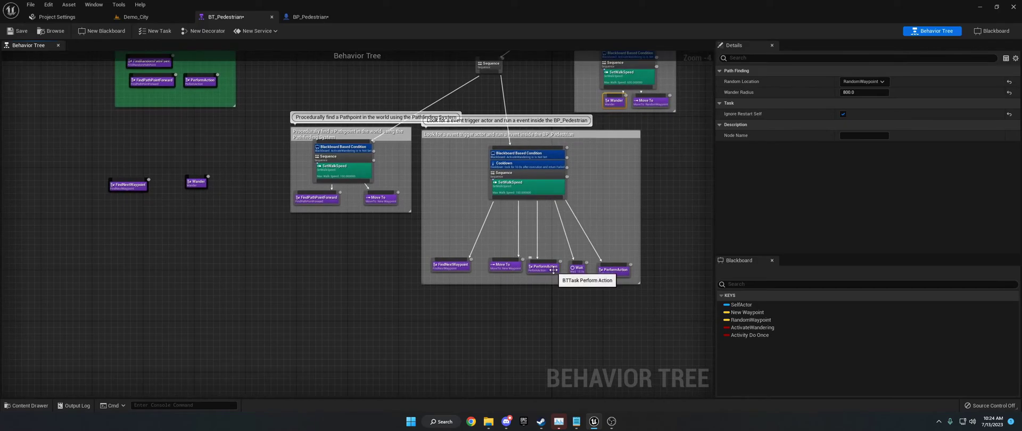
pyautogui.click(333, 203)
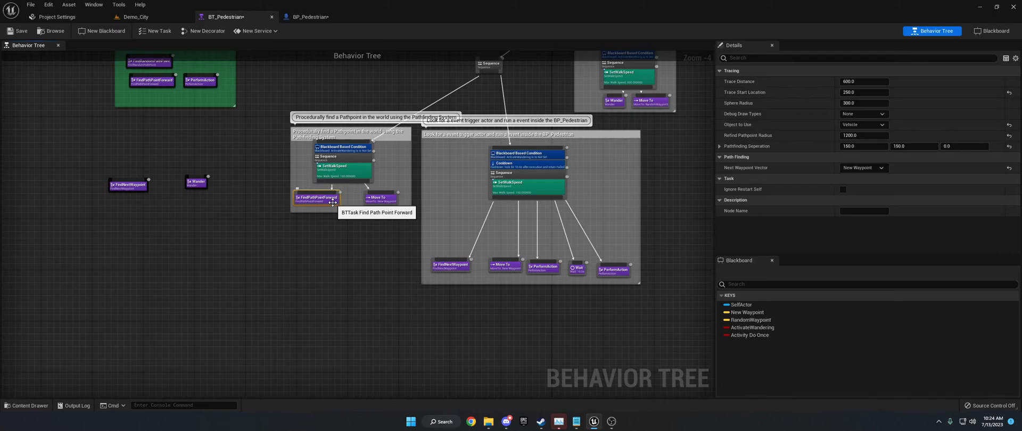
pyautogui.moveTo(210, 214); pyautogui.dragTo(285, 217, button='right')
pyautogui.click(204, 189)
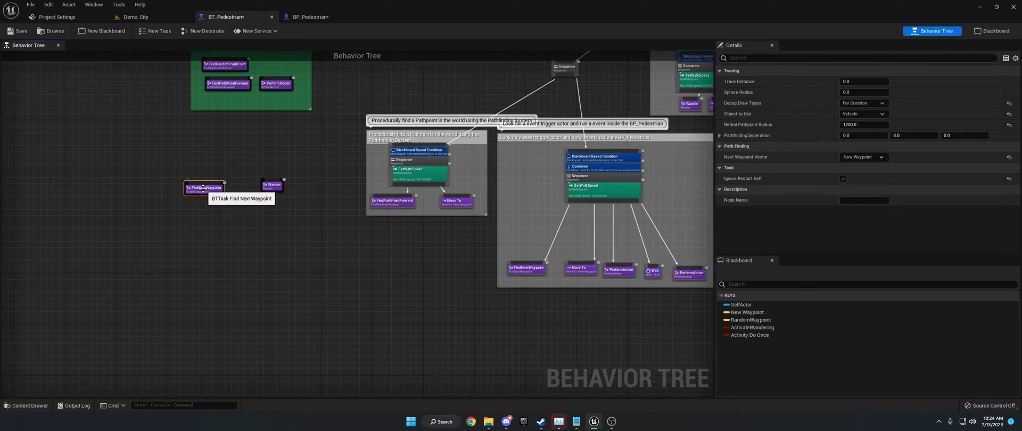
pyautogui.click(395, 200)
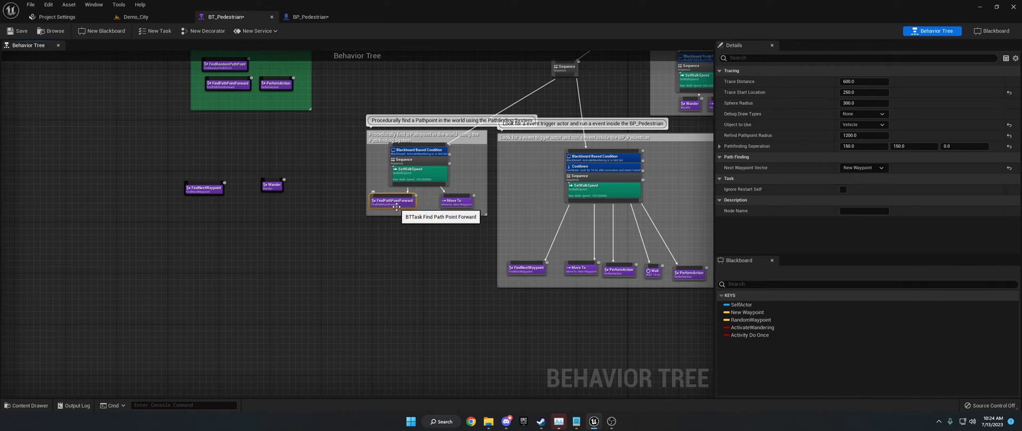
# Inspect PerformAction, FindNextWaypoint and the tree's Blackboard asset, then switch back to Demo_City.
pyautogui.click(148, 18)
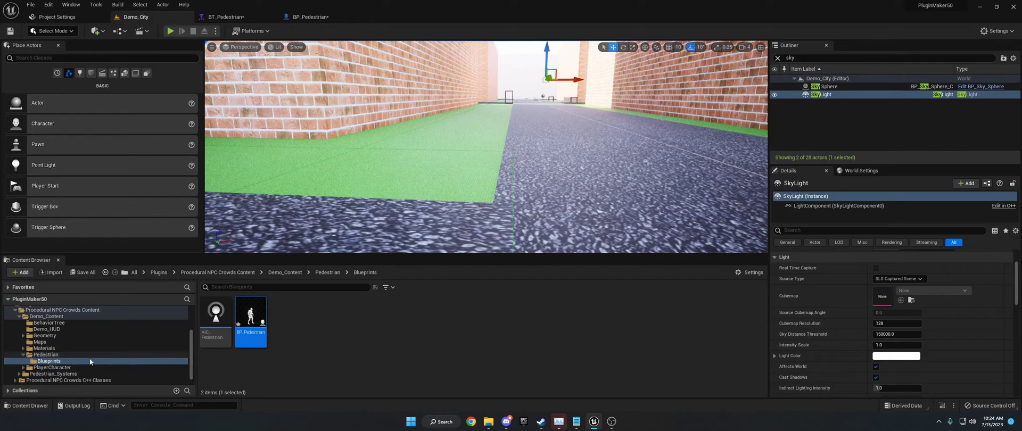
pyautogui.click(225, 20)
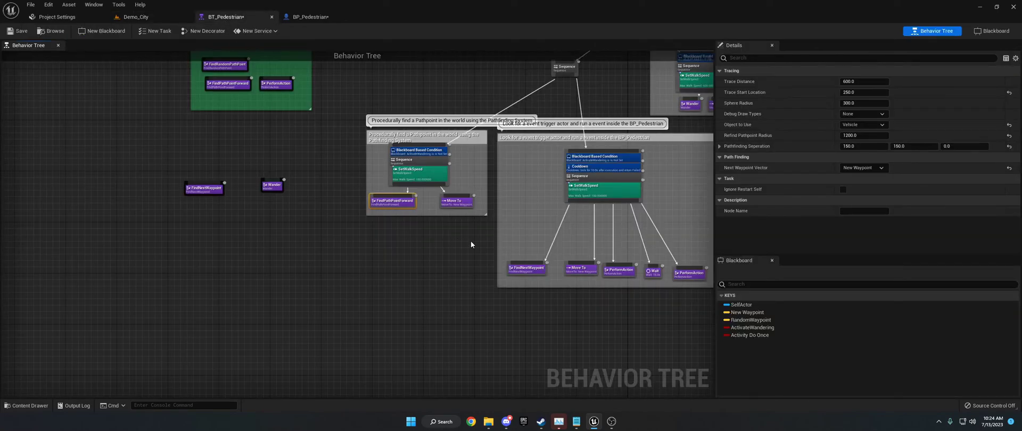
pyautogui.moveTo(471, 244); pyautogui.dragTo(431, 246, button='right')
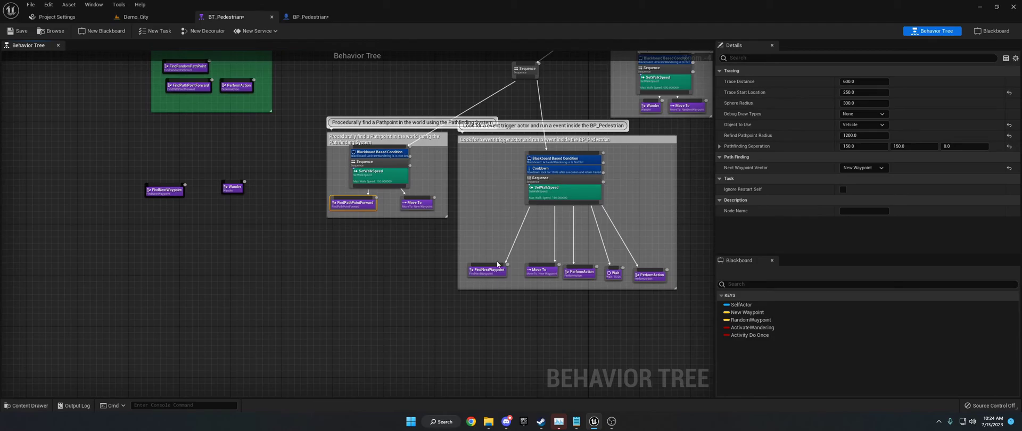
pyautogui.click(568, 270)
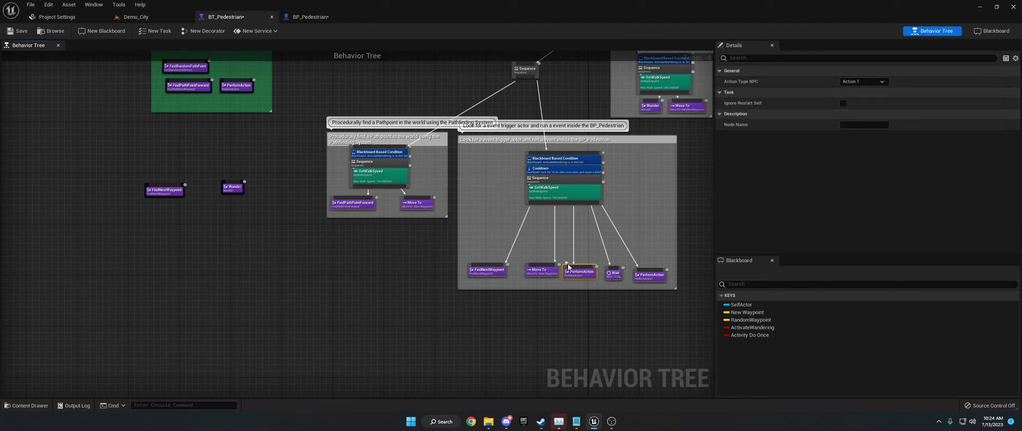
pyautogui.click(486, 272)
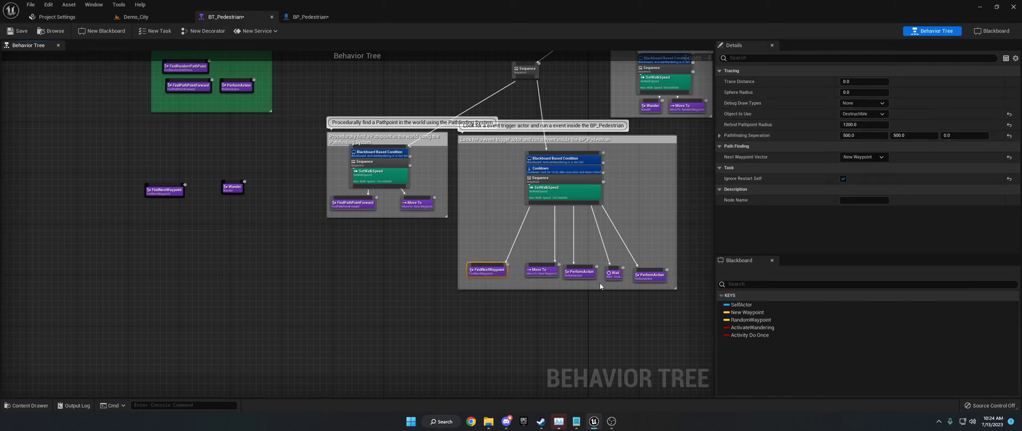
pyautogui.click(583, 276)
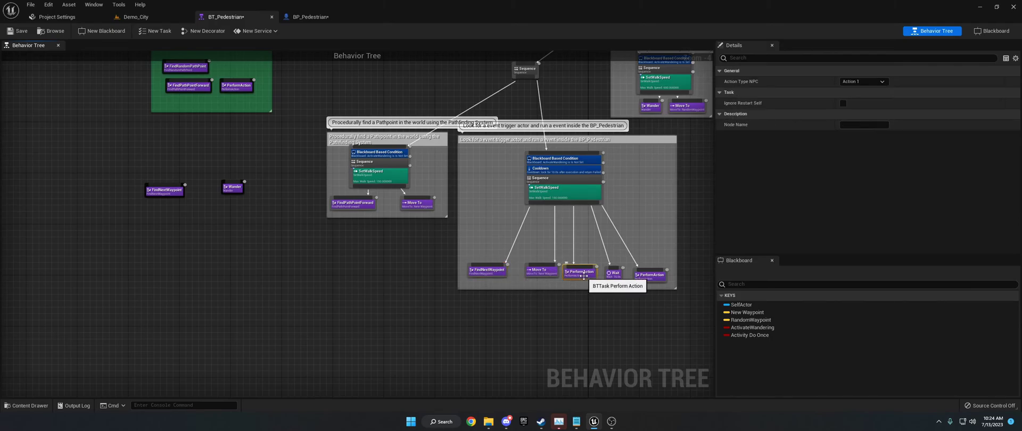
pyautogui.click(495, 211)
pyautogui.click(150, 16)
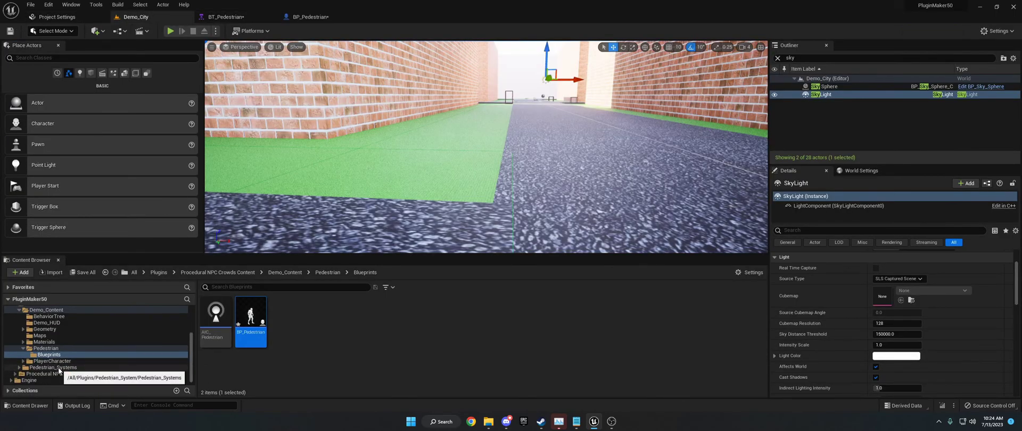
# Browse to Pedestrian_Systems/Triggers and open BP_ActionTrigger in the Blueprint editor.
pyautogui.click(57, 367)
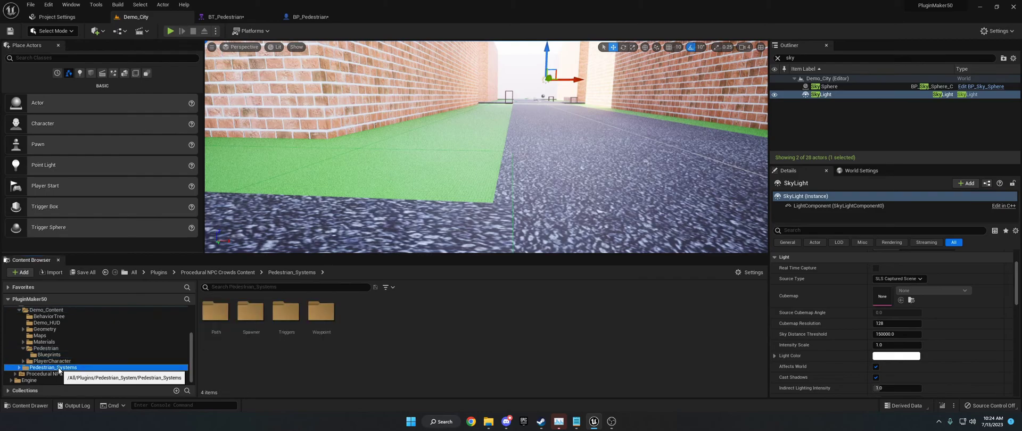
pyautogui.doubleClick(287, 325)
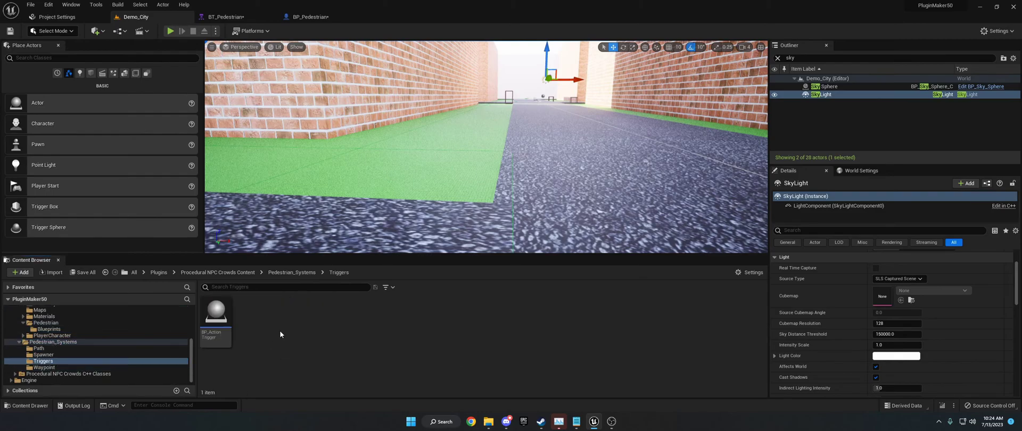
pyautogui.doubleClick(223, 322)
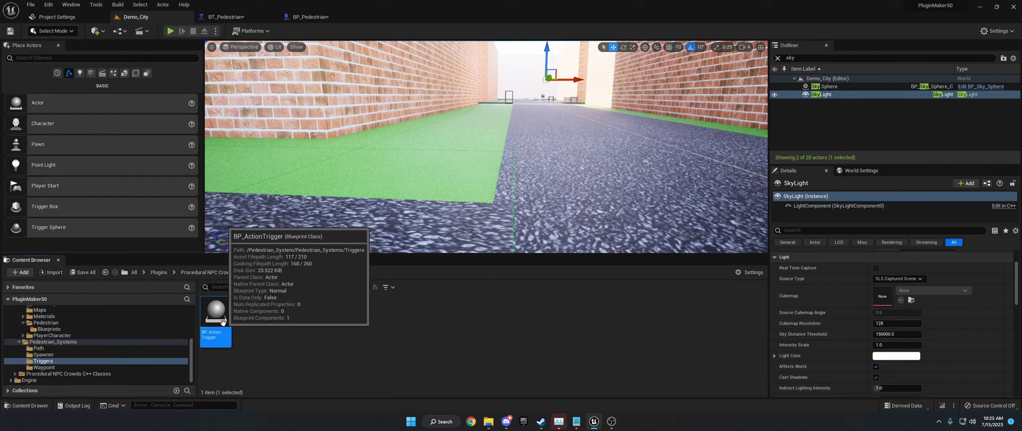
# Show the Box component in the Viewport and reveal its Custom, Query Only, Destructible collision settings.
pyautogui.click(44, 80)
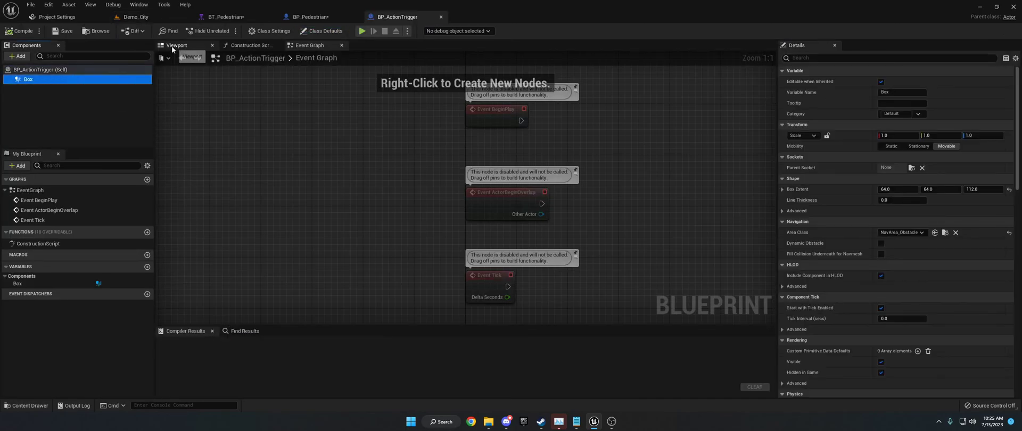
pyautogui.click(172, 46)
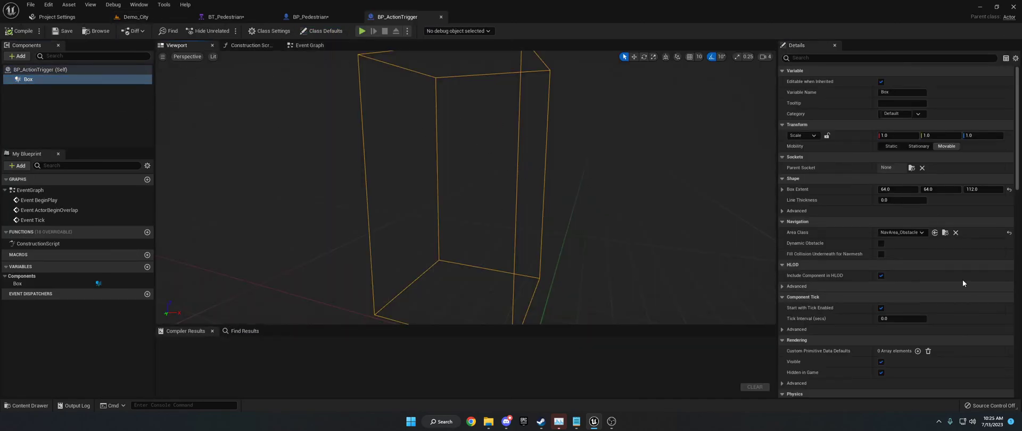
pyautogui.scroll(-10, 944, 273)
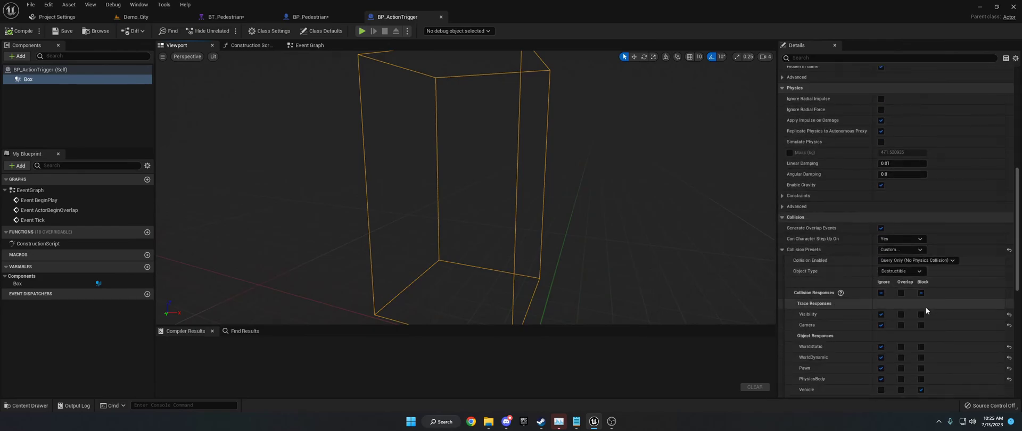
pyautogui.scroll(-3, 925, 308)
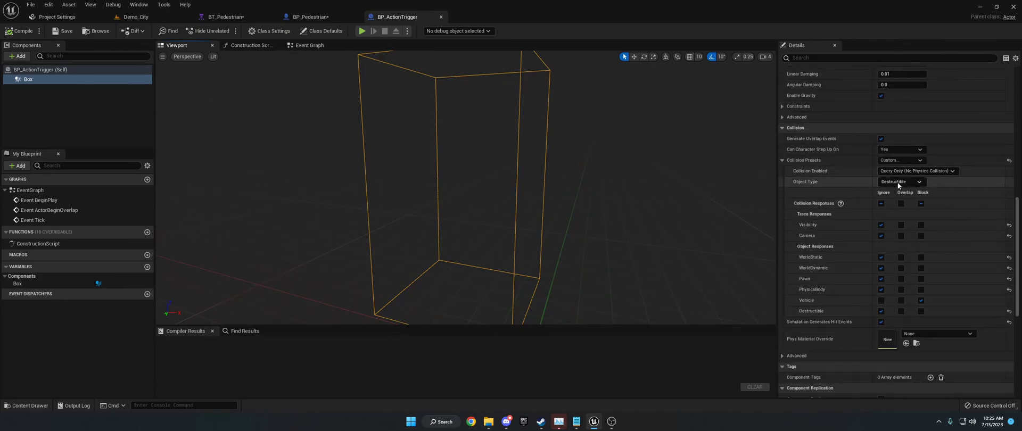
# In BT_Pedestrian, inspect FindNextWaypoint and the Move To task targeting New Waypoint with radius 5.0.
pyautogui.click(226, 16)
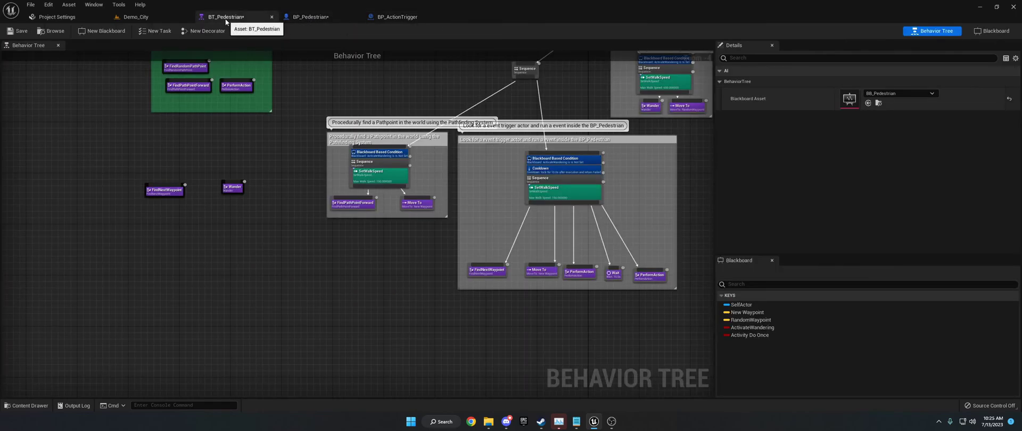
pyautogui.click(492, 270)
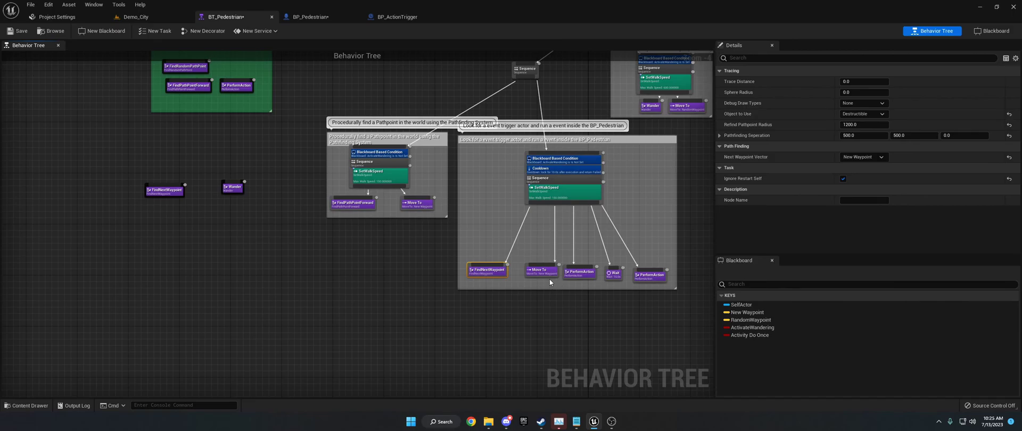
pyautogui.moveTo(548, 273); pyautogui.dragTo(543, 274)
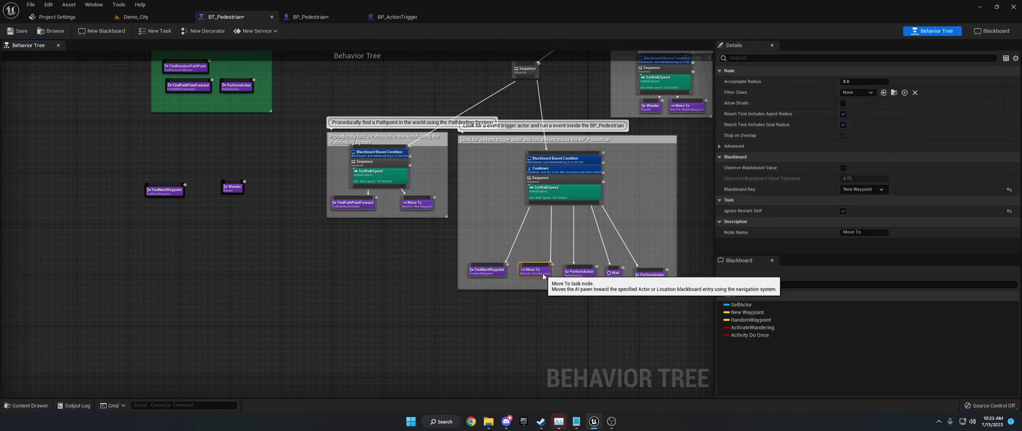